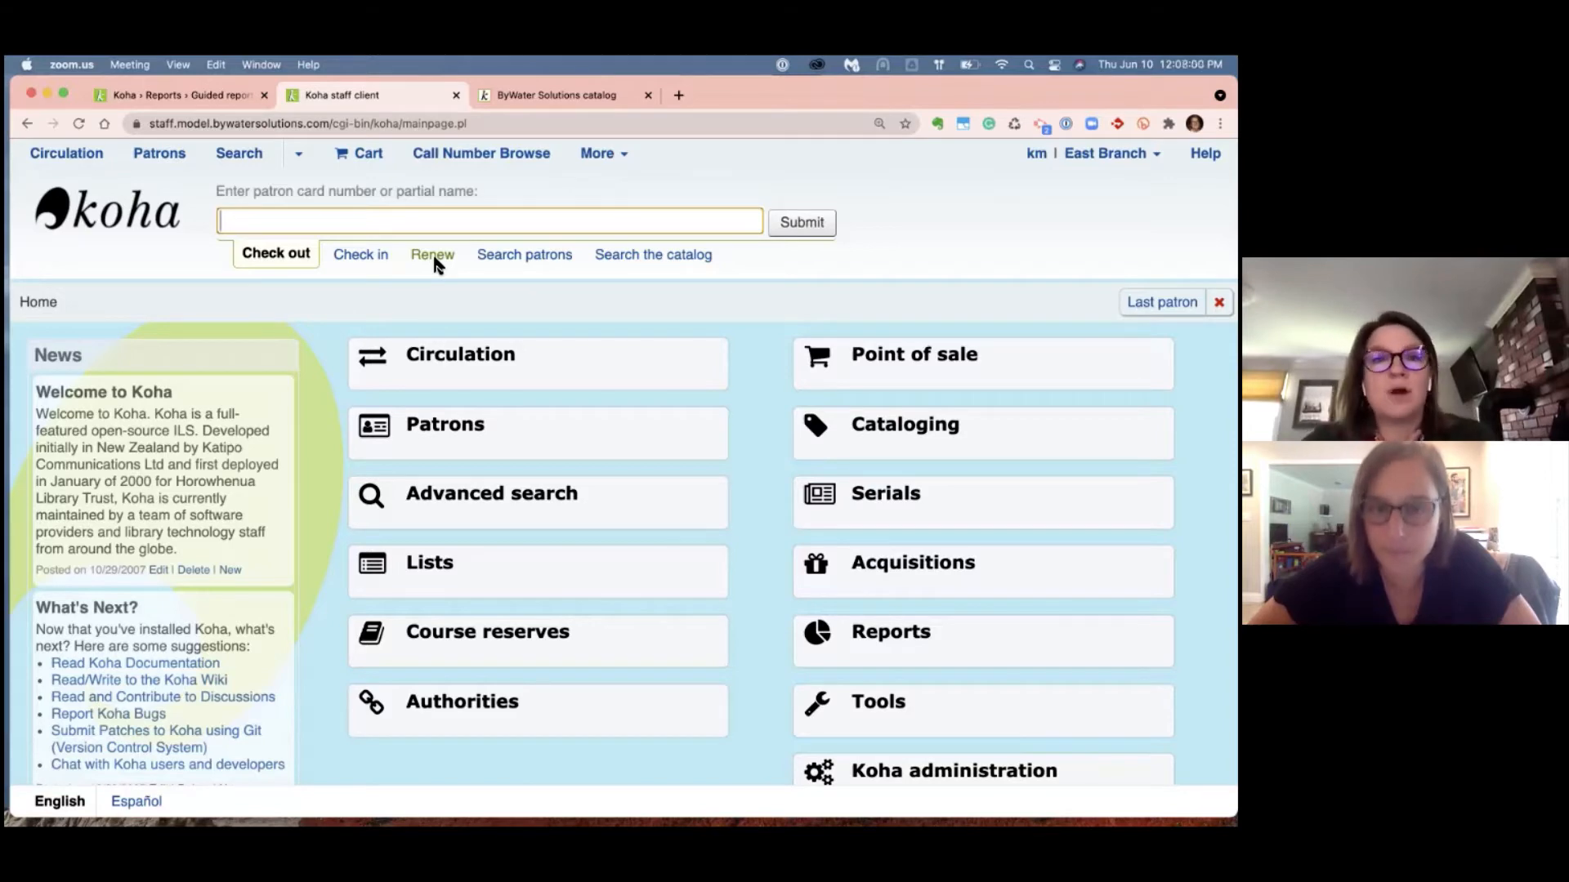
- Open the patron clubs management page from the staff tools
click(949, 713)
click(956, 724)
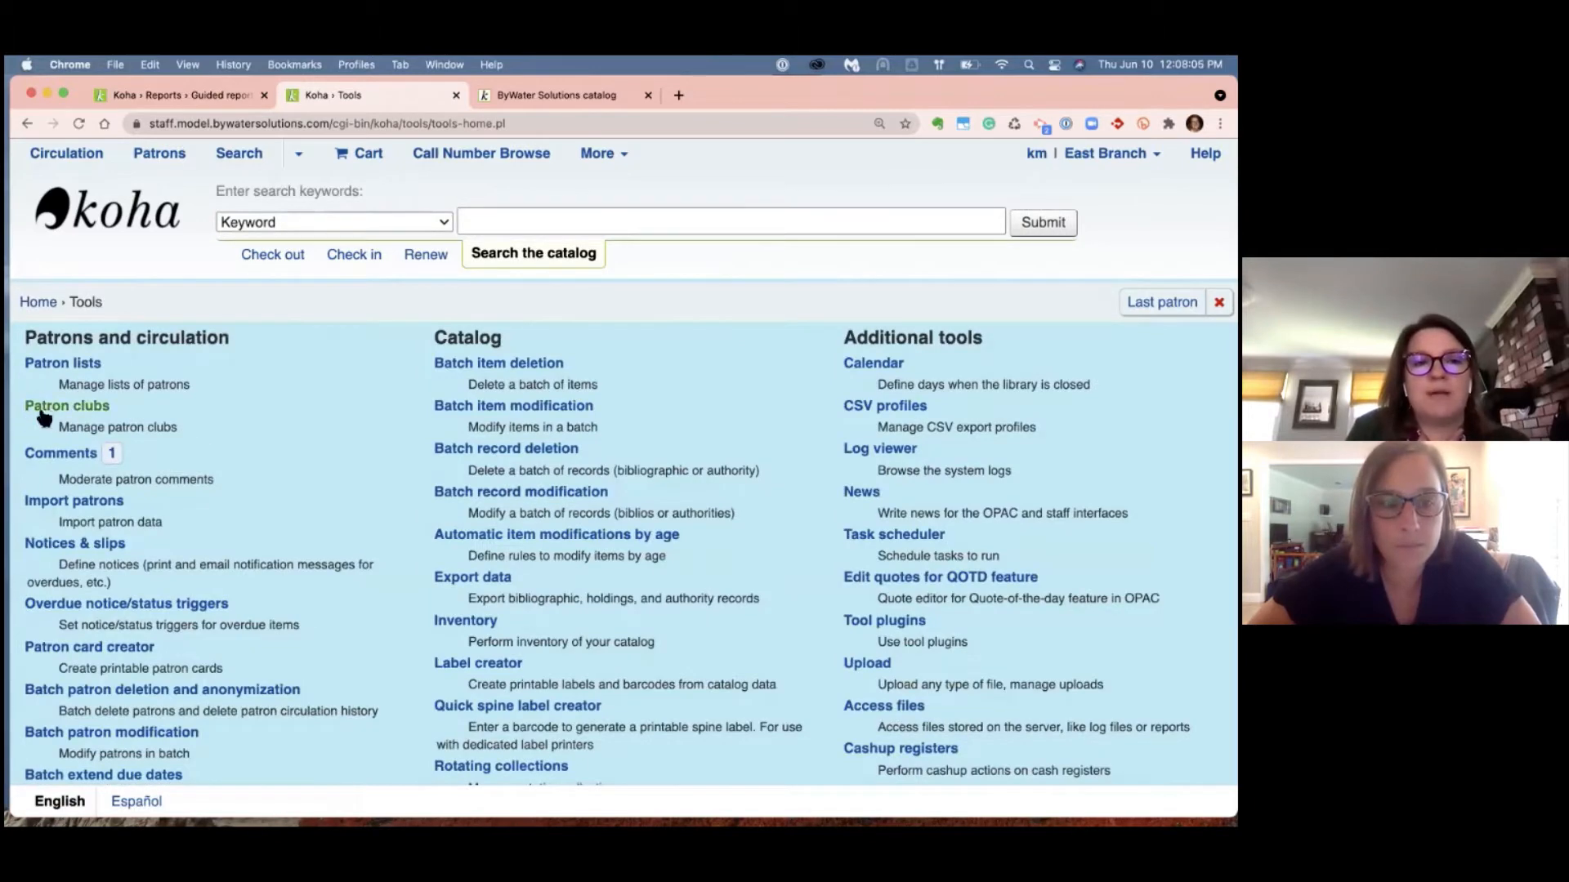
click(50, 405)
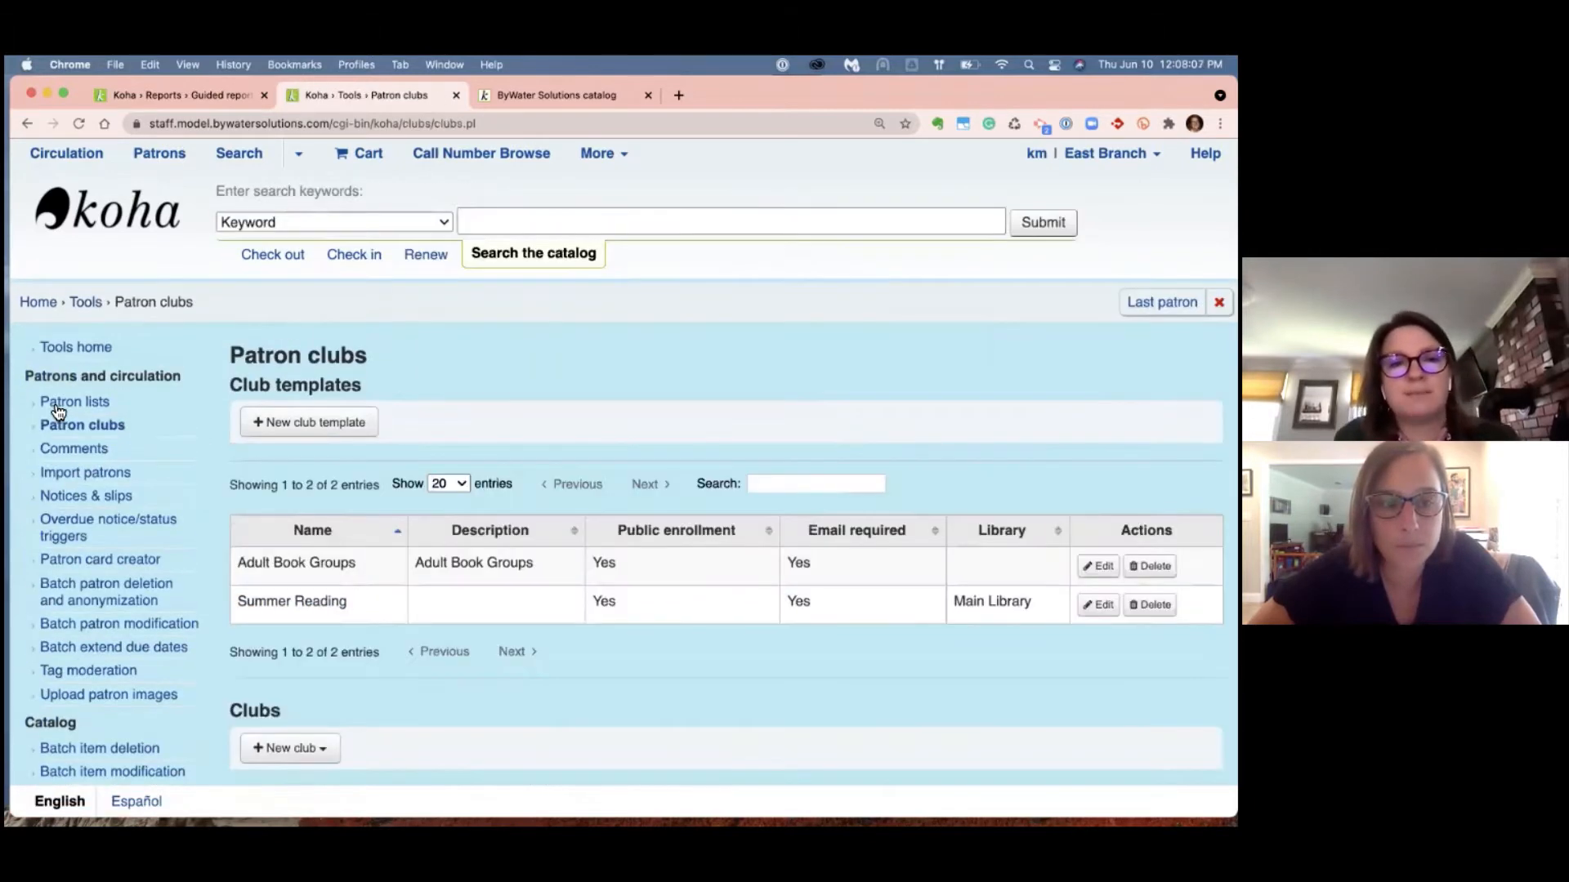
scroll(57, 408, down, 2)
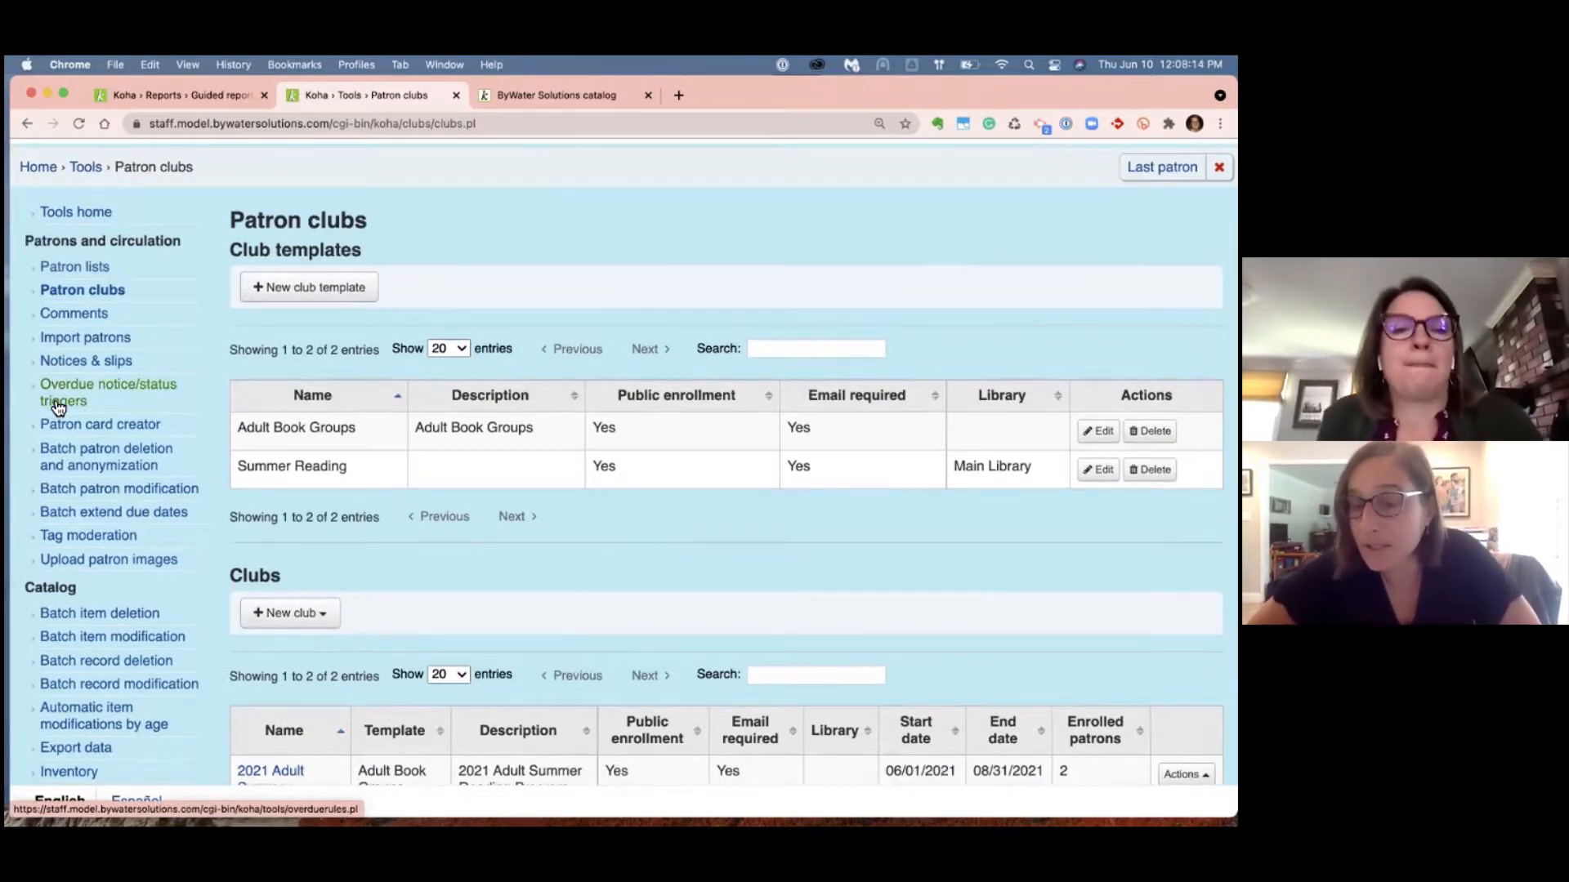
- Look over the blank form for a new club template, including club and enrollment fields, and cancel it
click(360, 291)
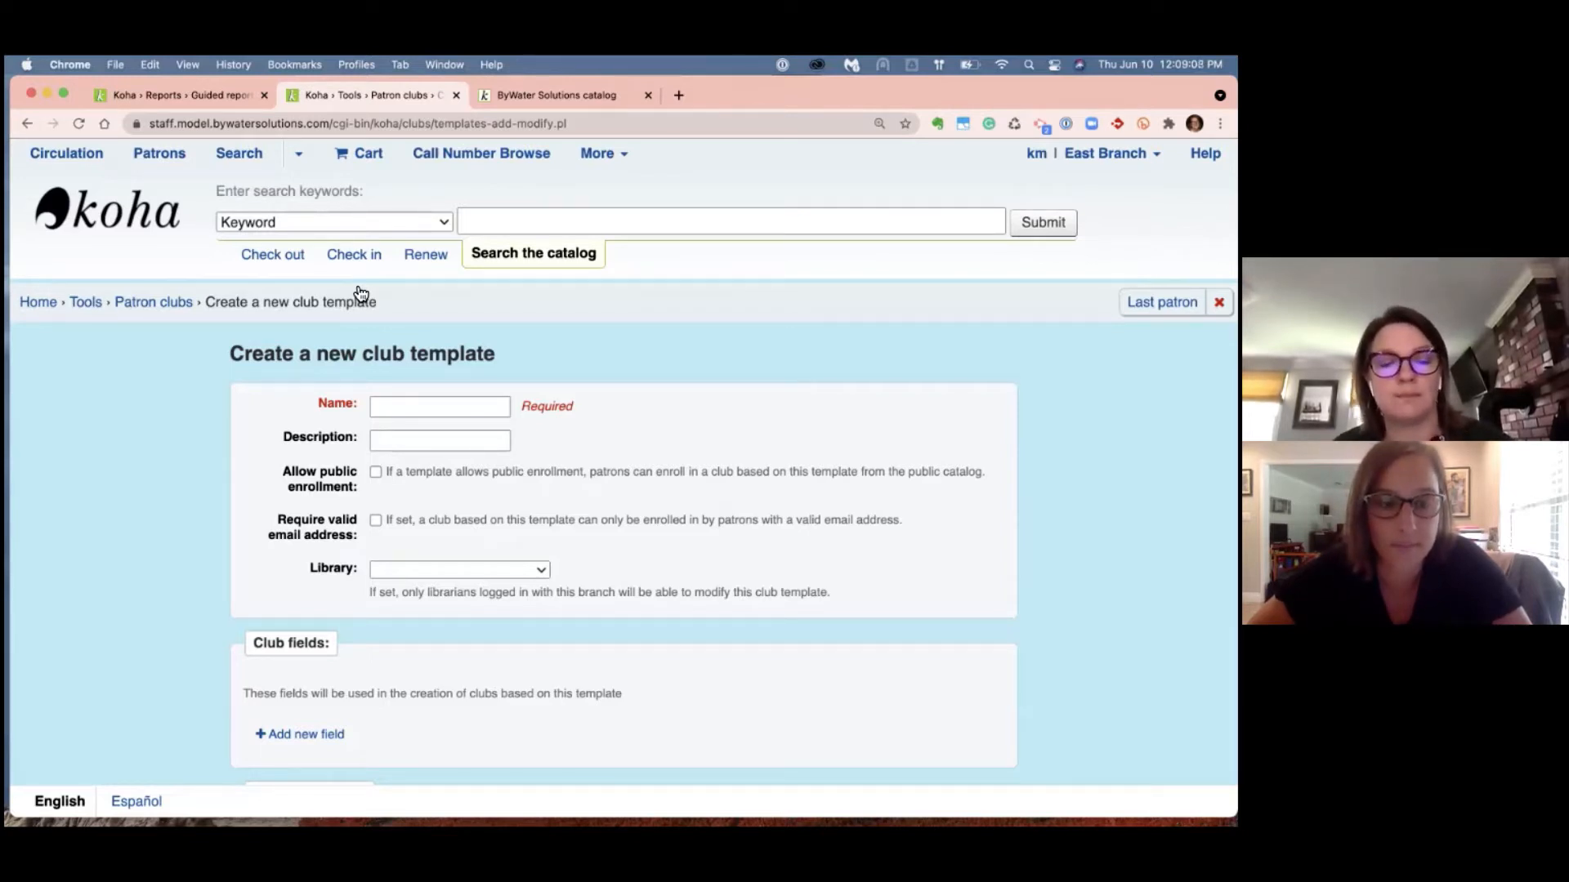
scroll(361, 293, down, 5)
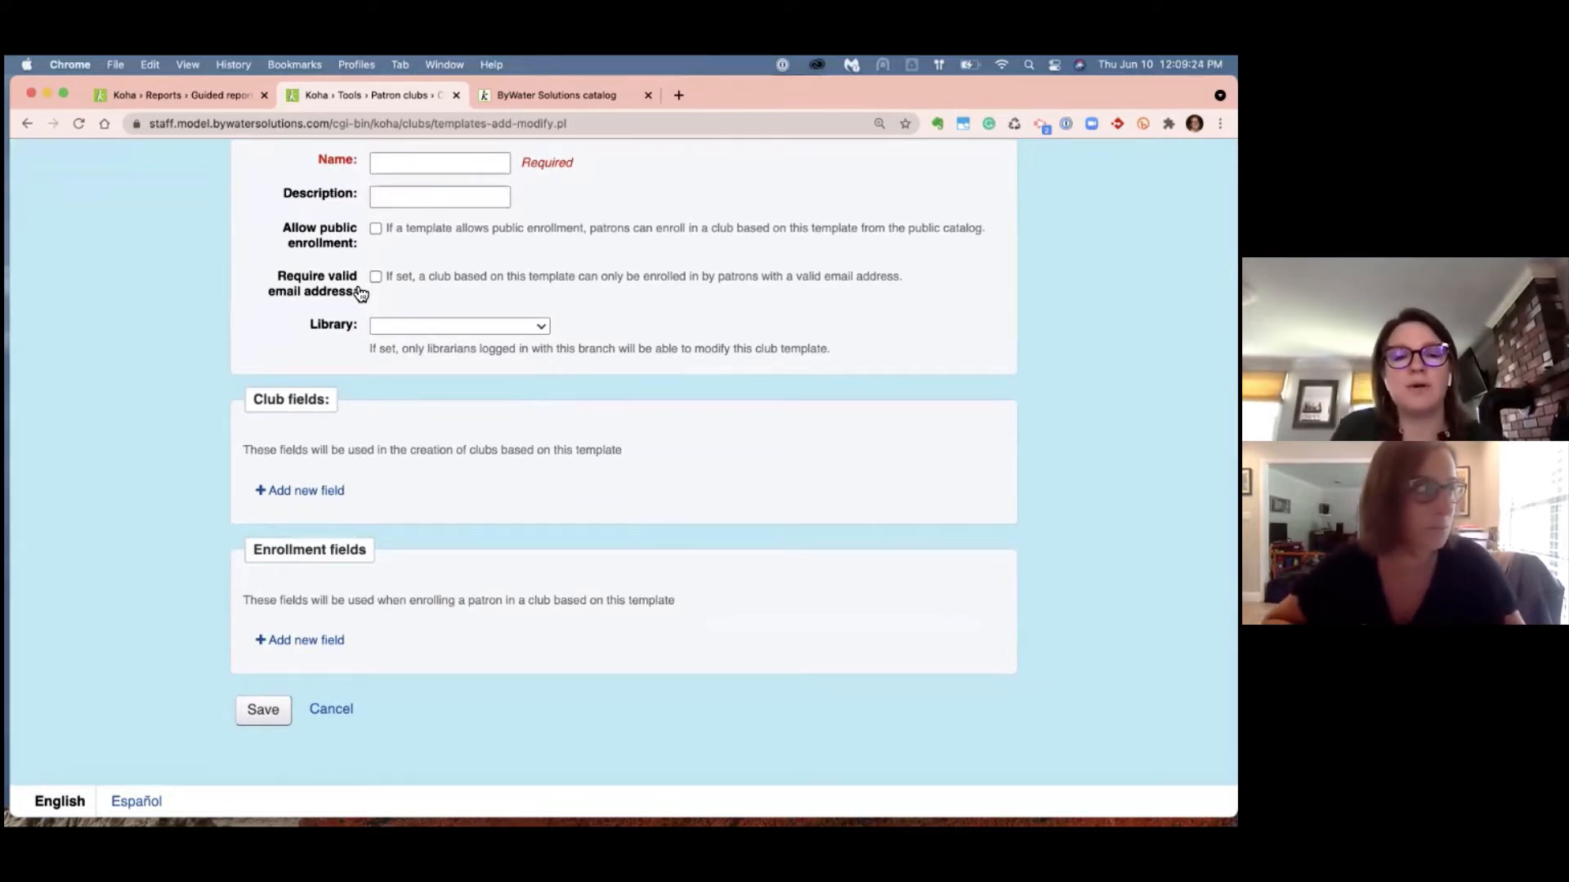
click(331, 709)
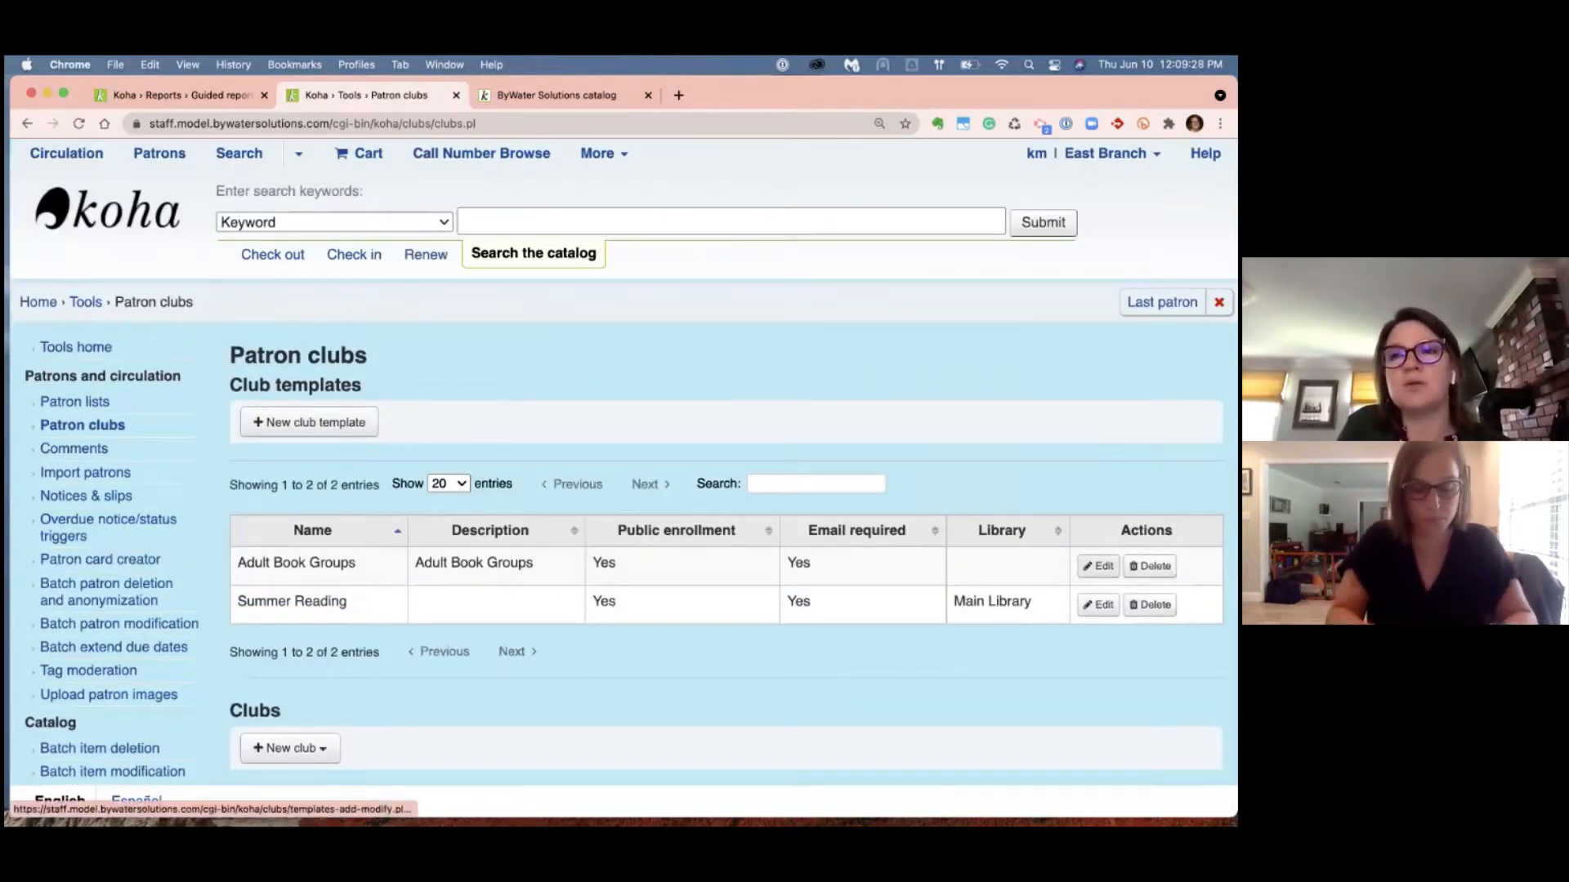
- Review the settings and enrollment fields of the Adult Book Groups template, and return to the patron clubs page
click(1098, 565)
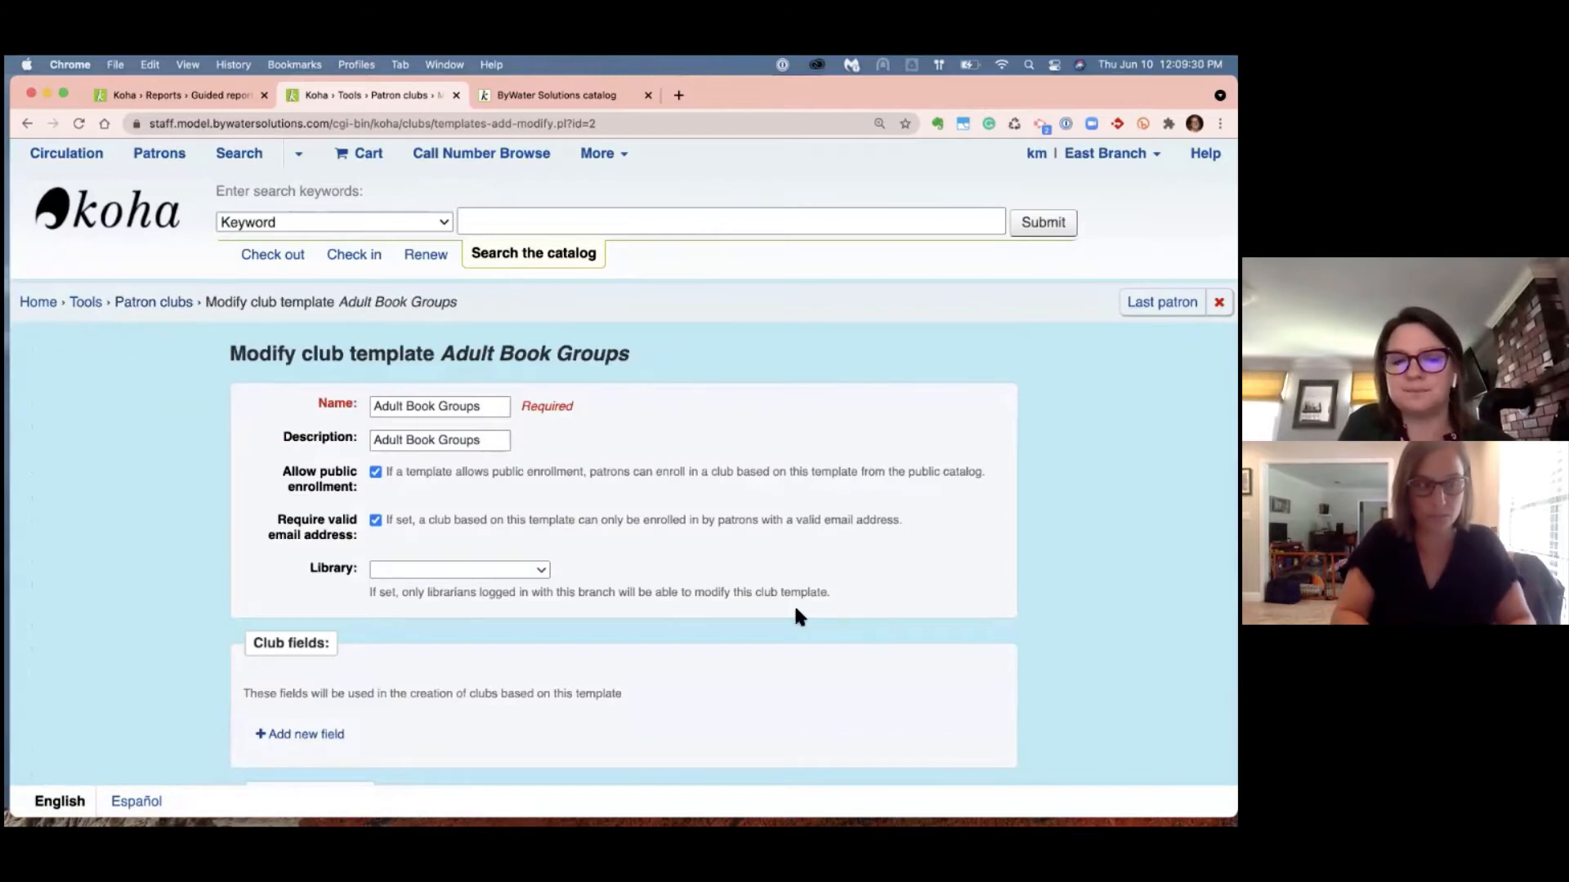
scroll(796, 617, down, 6)
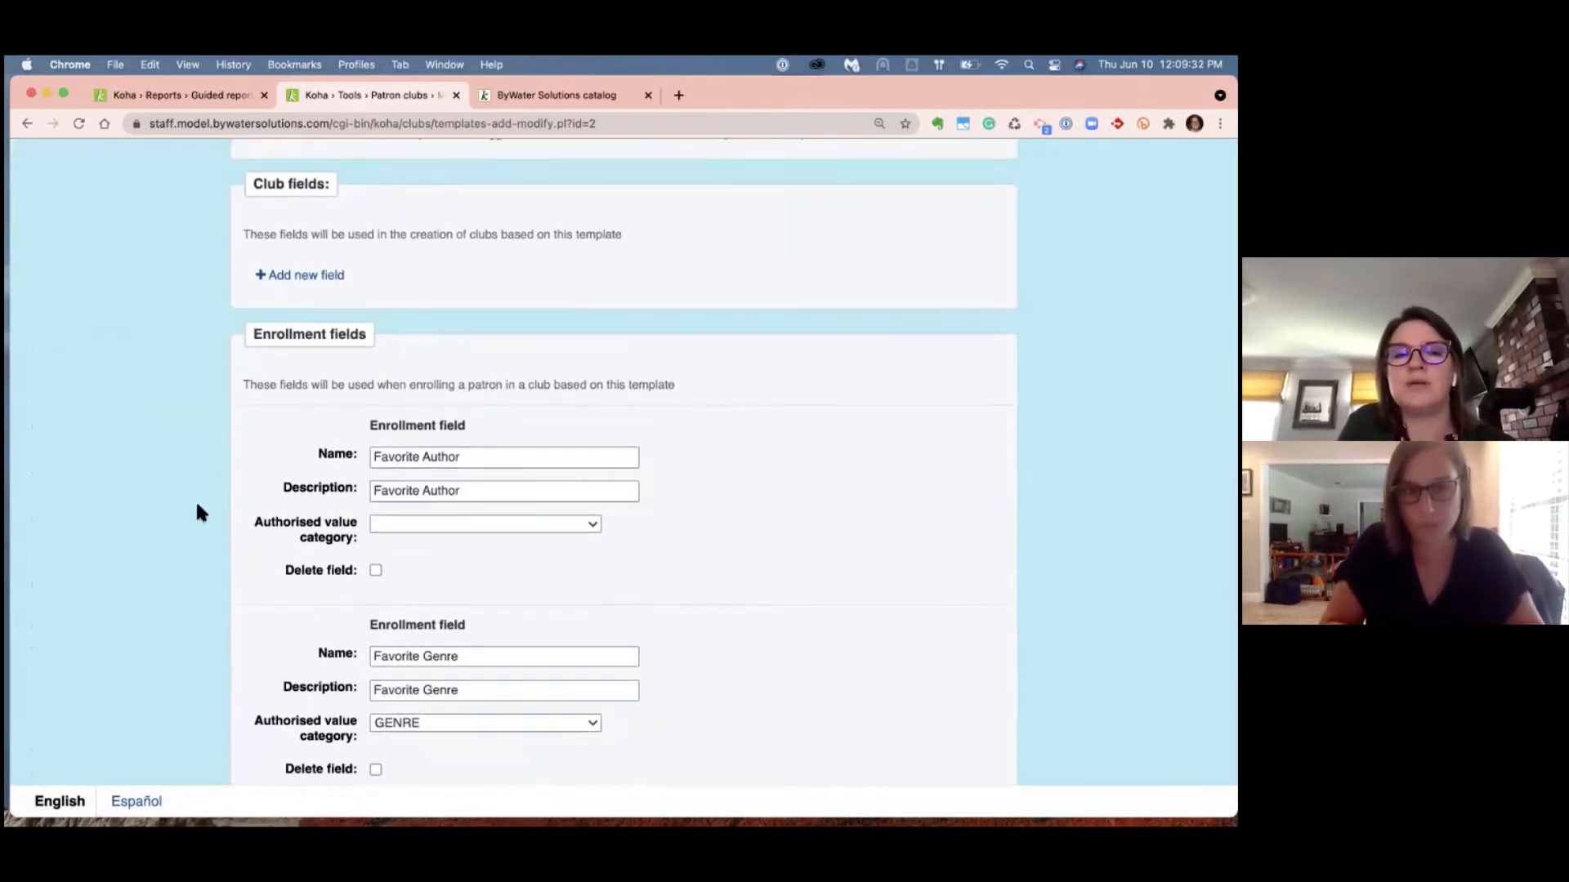
scroll(198, 506, down, 2)
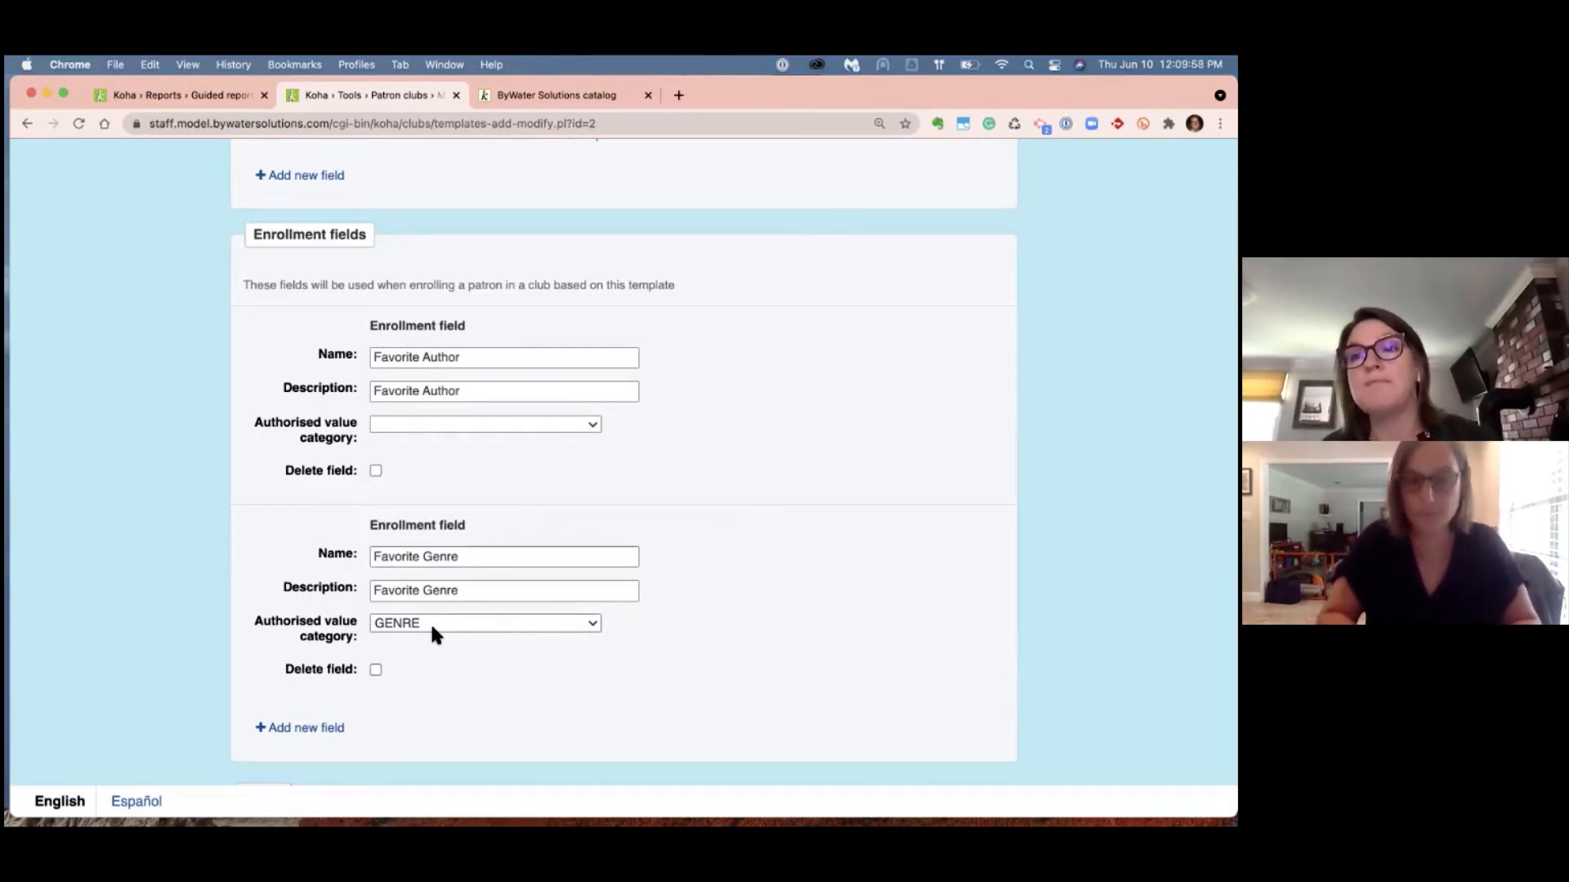
scroll(432, 629, up, 2)
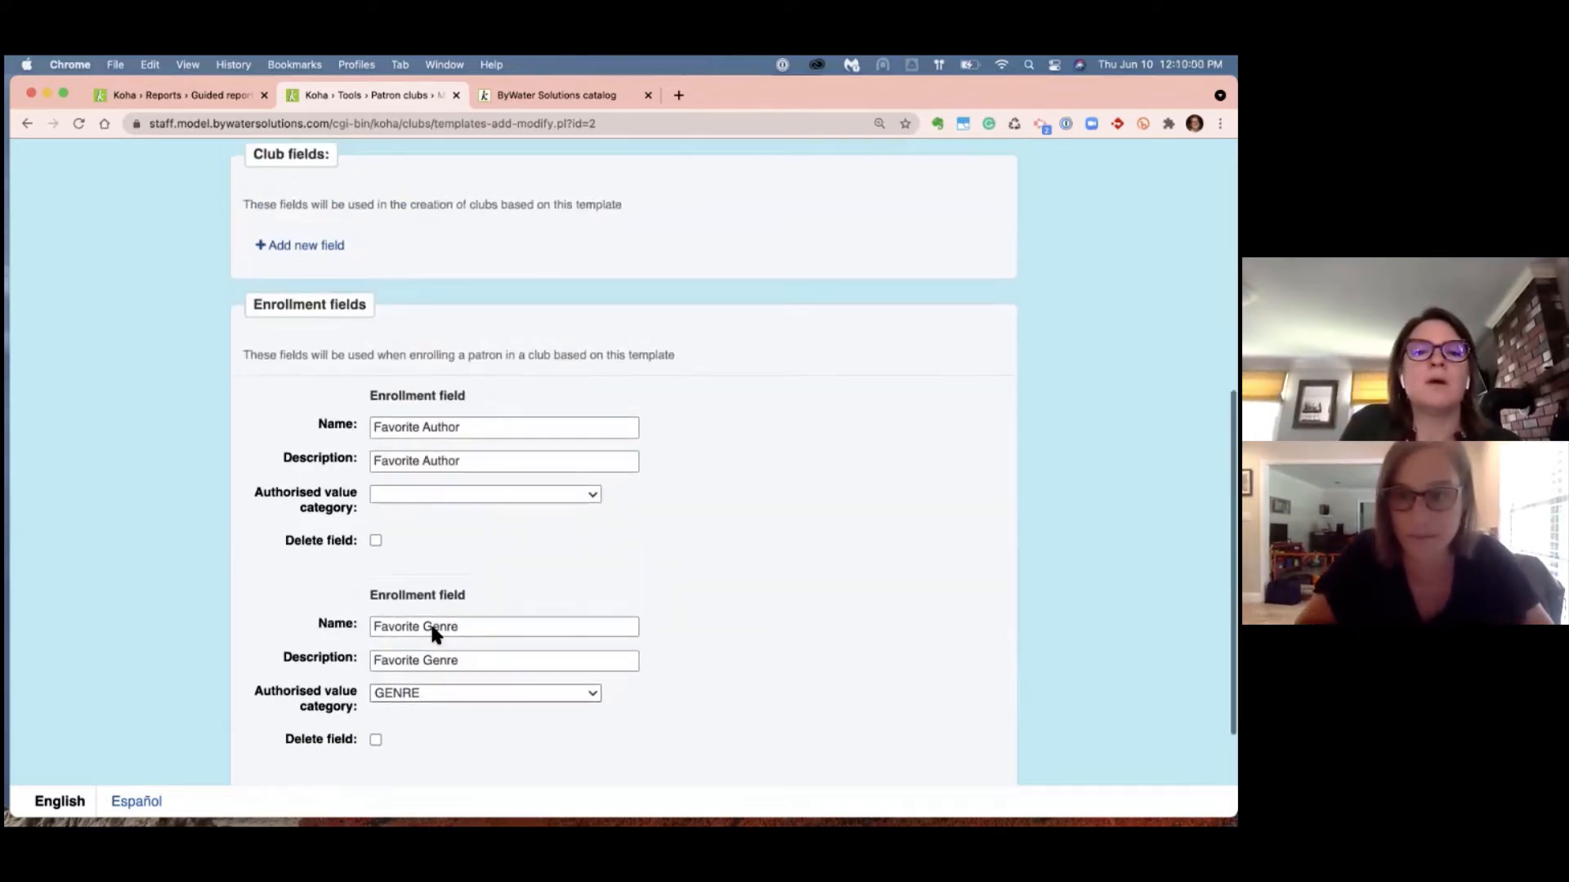
scroll(430, 621, up, 10)
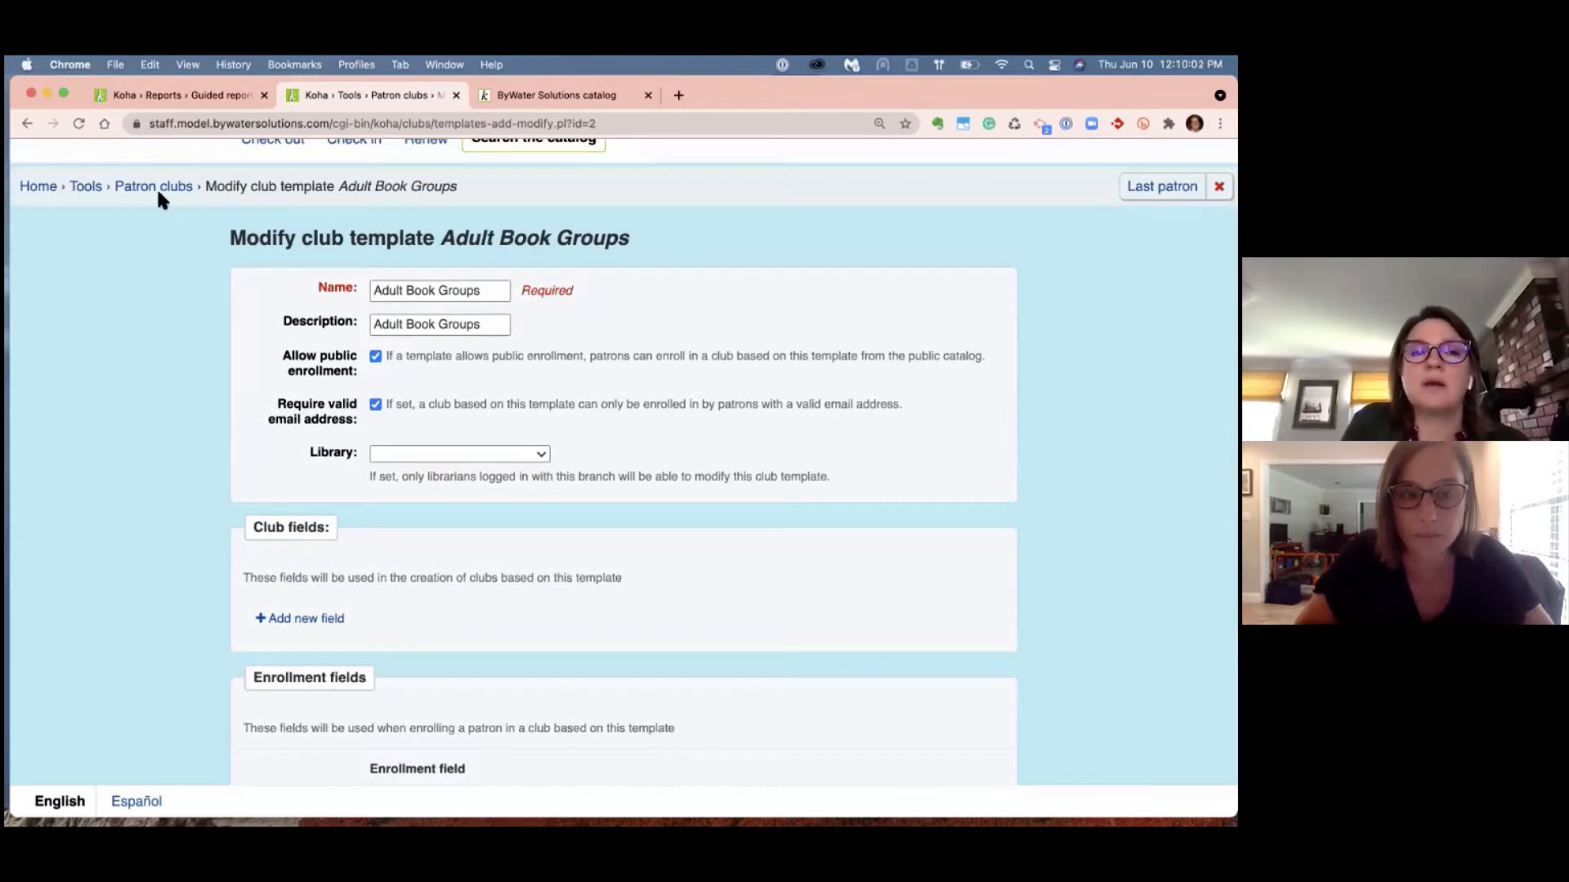
click(165, 188)
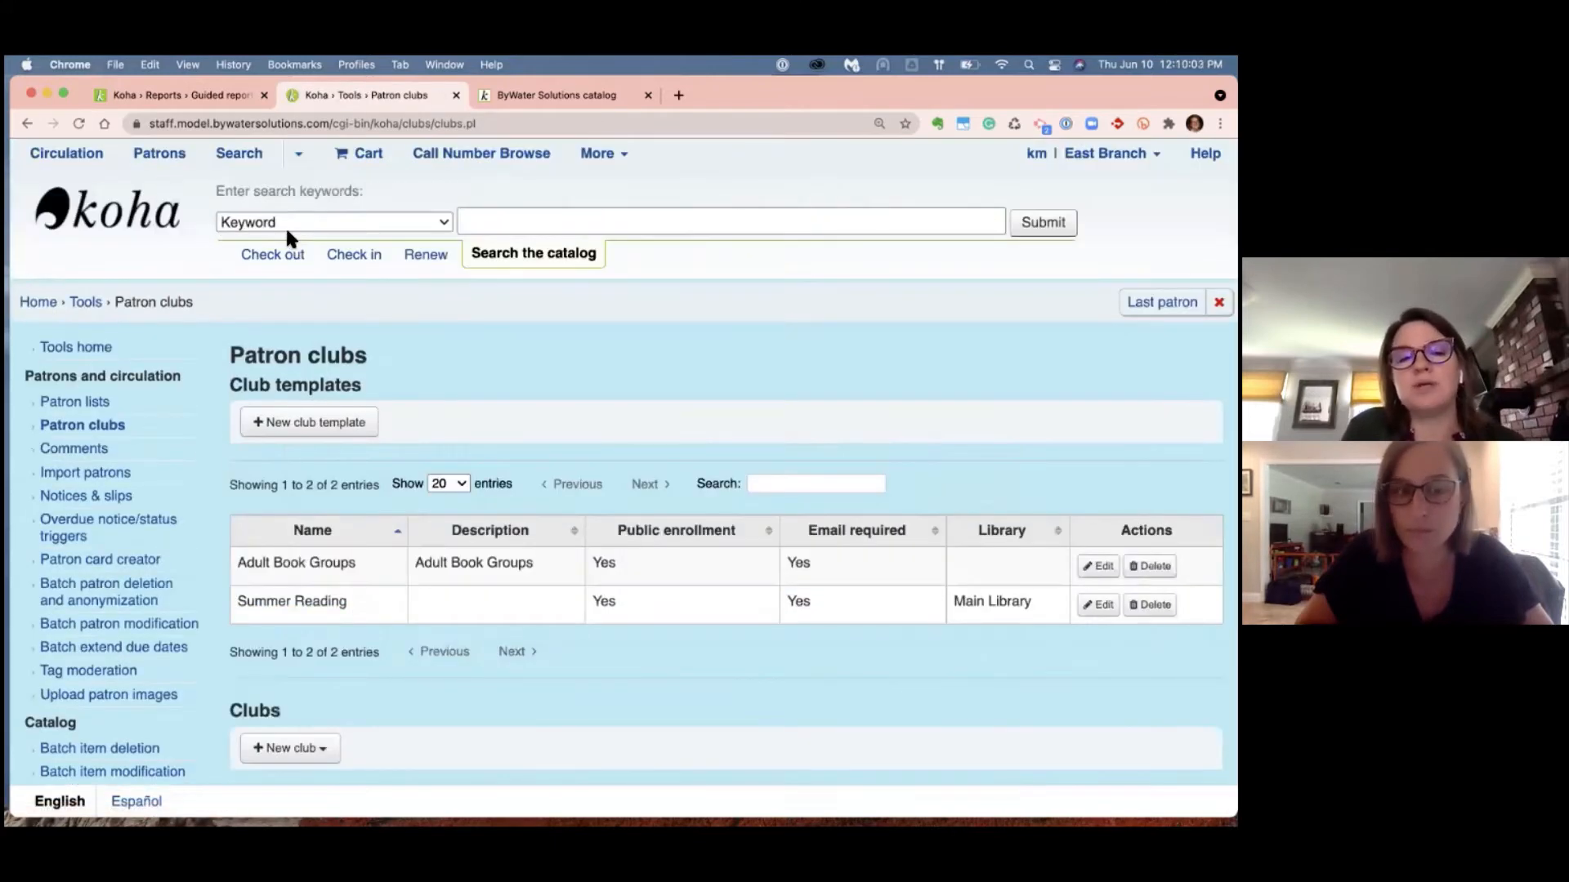
- Review the settings and enrollment fields of the Summer Reading template, and return to the patron clubs page
scroll(288, 234, down, 1)
scroll(287, 237, down, 1)
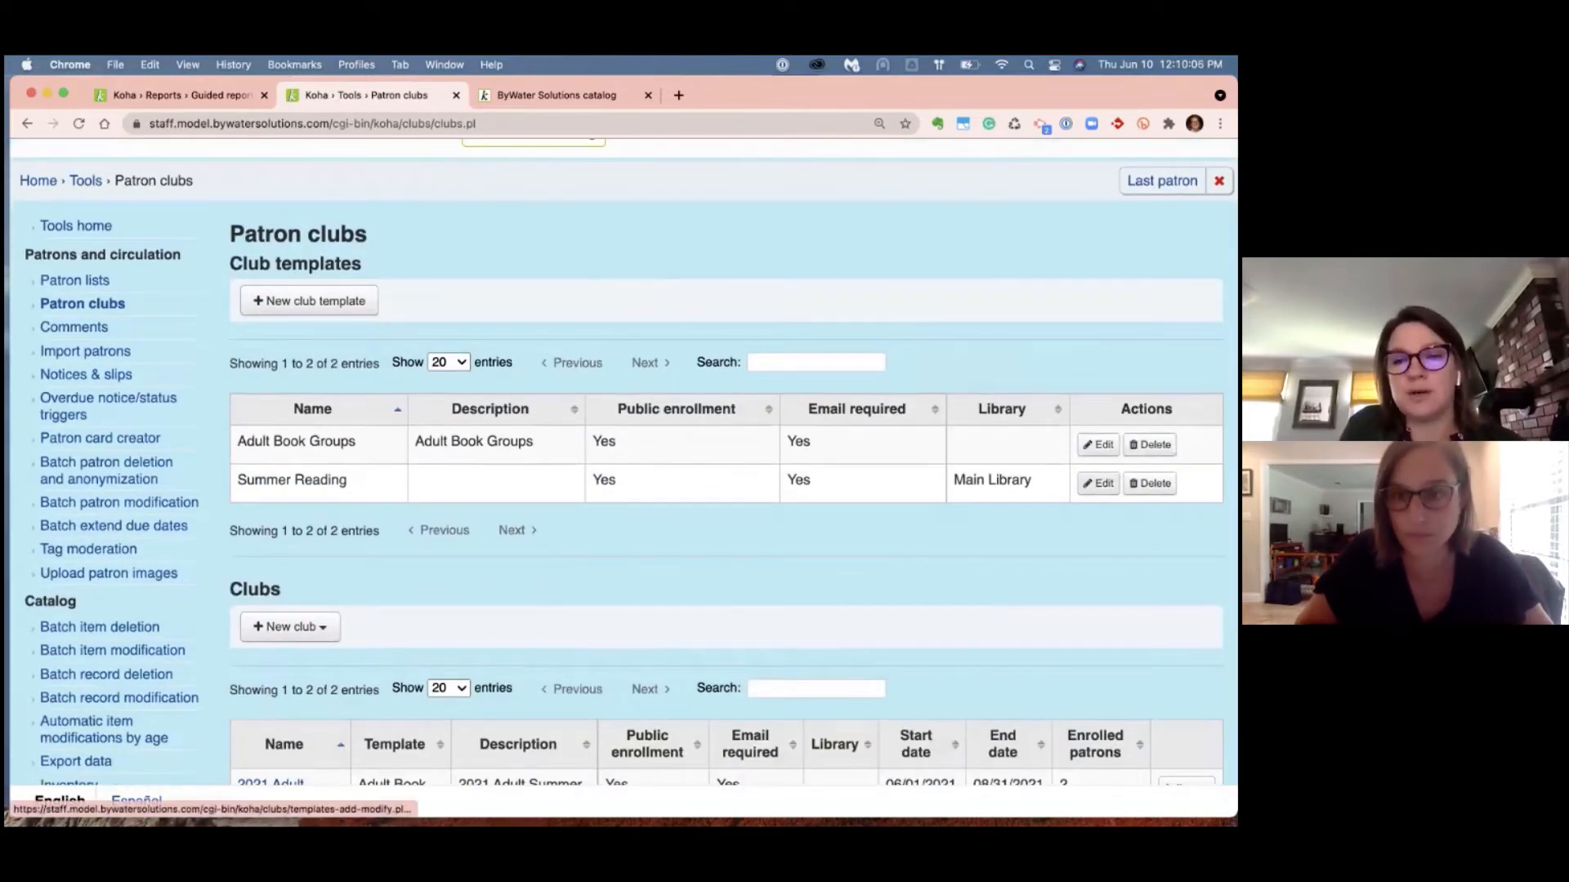
click(1098, 483)
scroll(779, 535, down, 5)
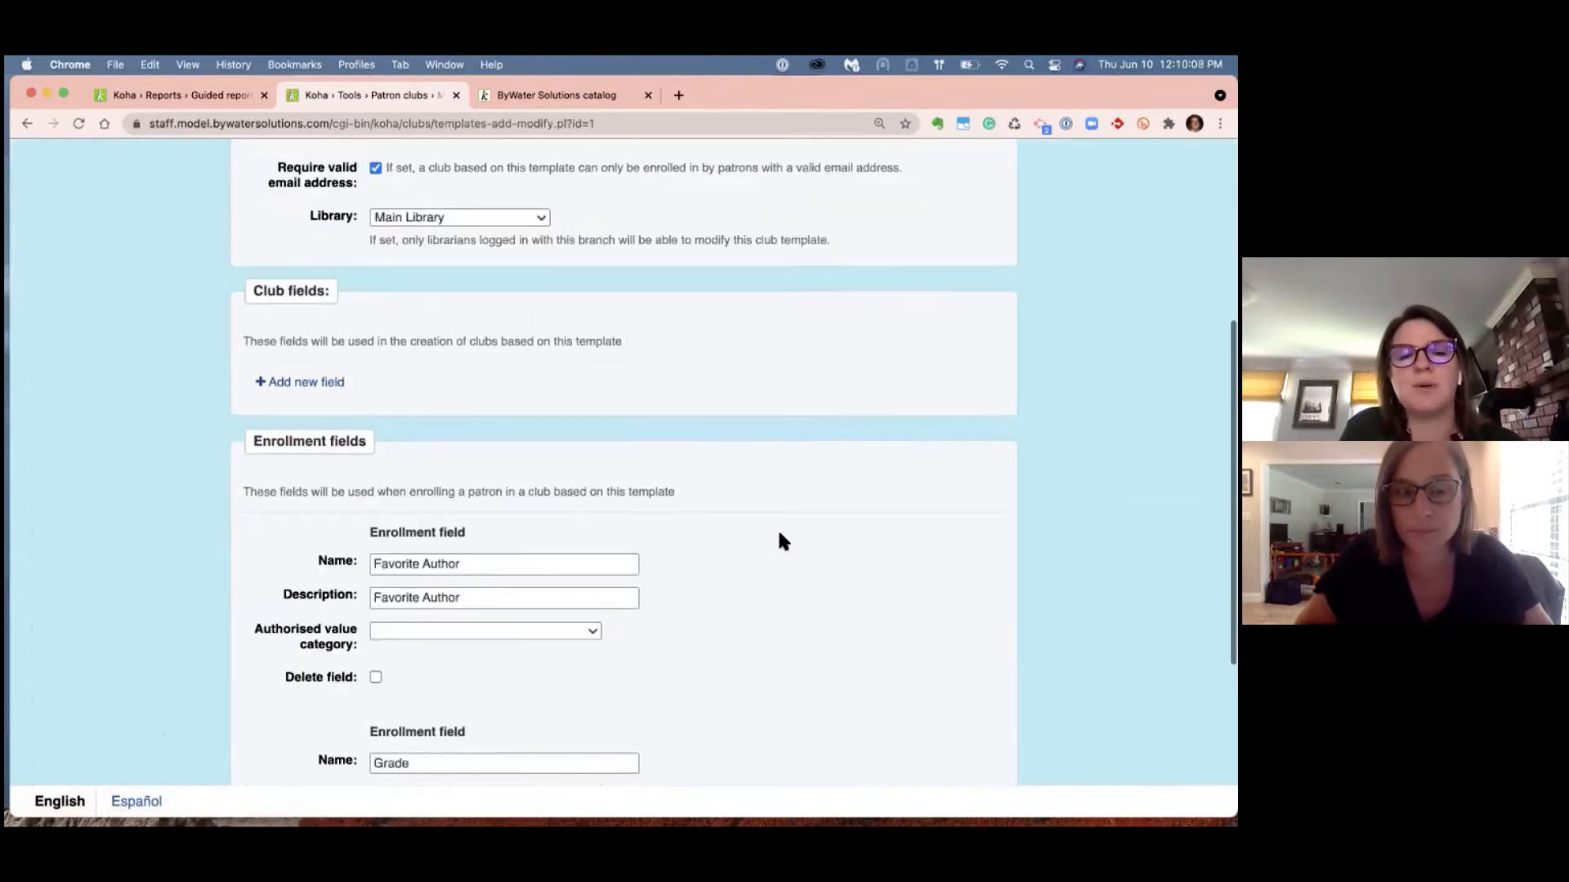
scroll(778, 535, down, 1)
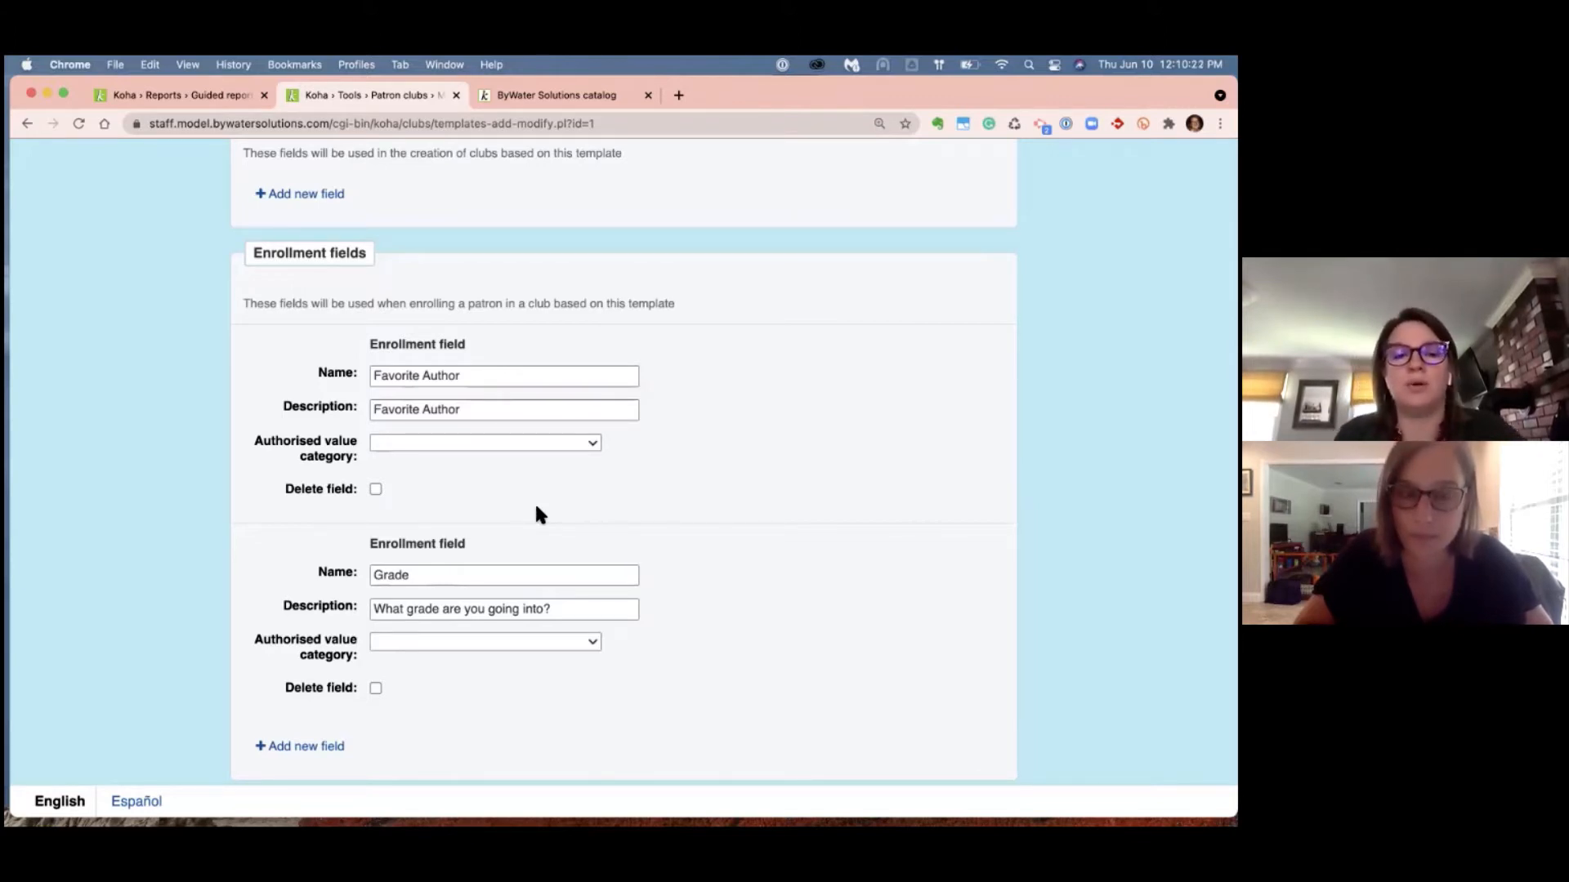
scroll(232, 401, up, 10)
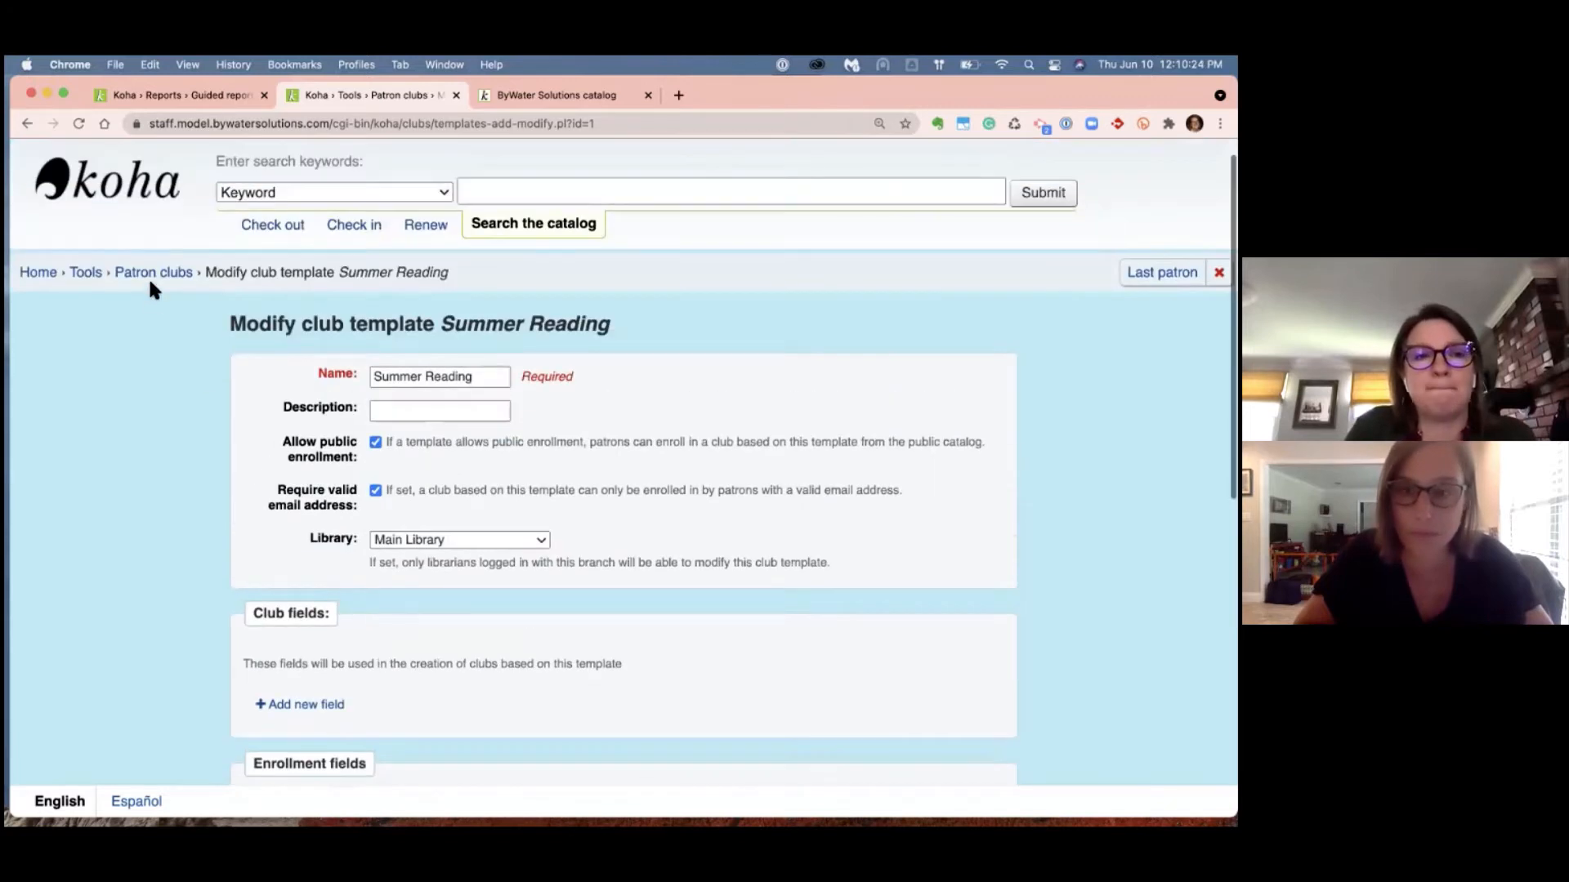
click(159, 275)
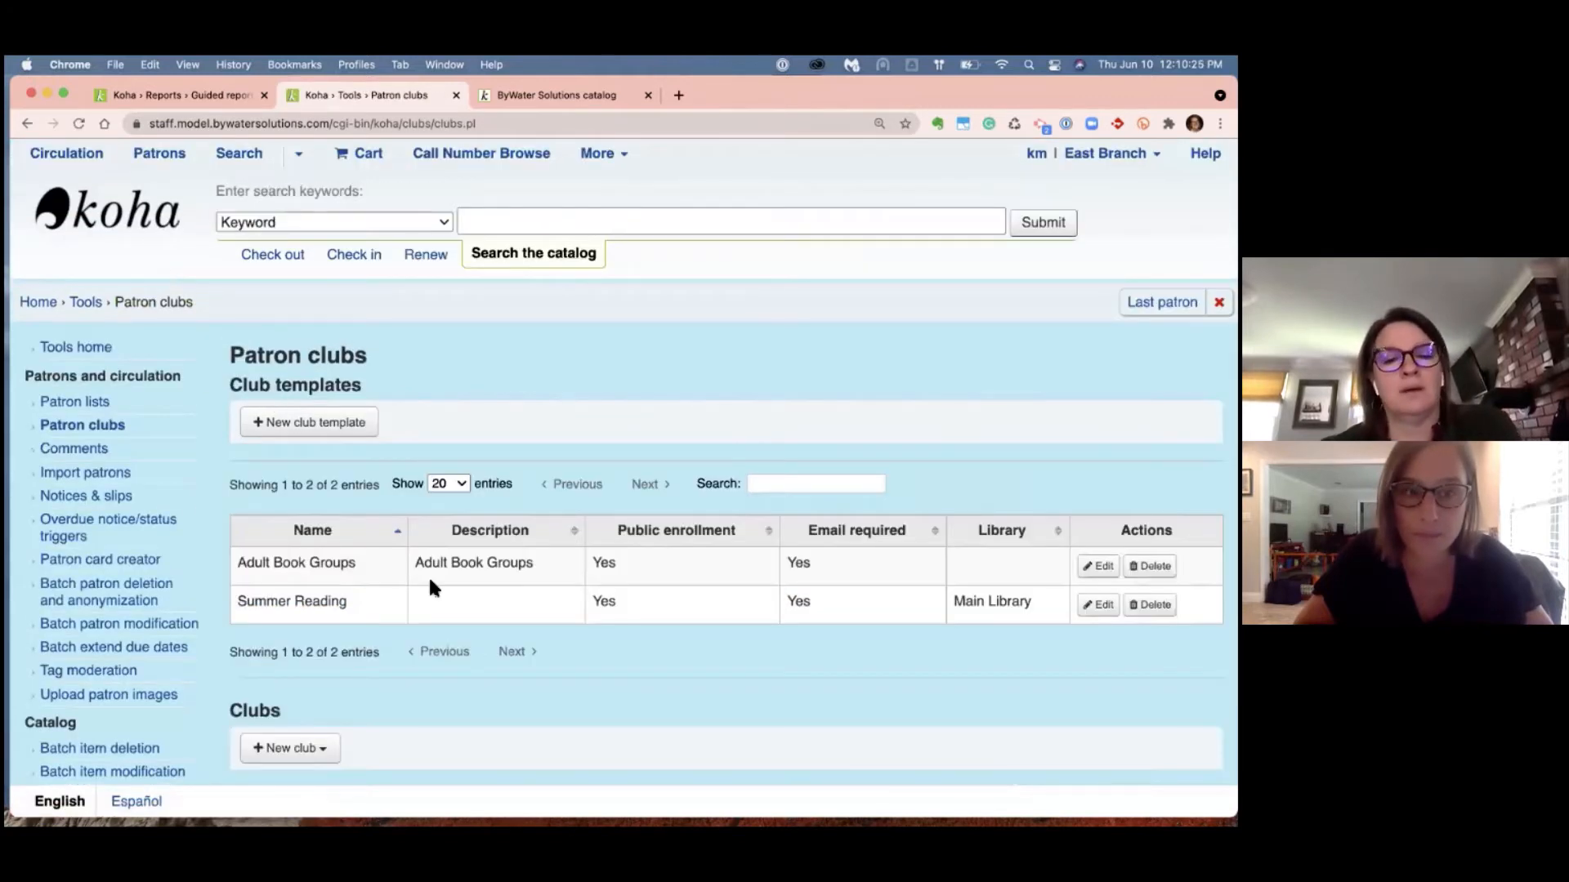
- View the enrollments of the 2021 Adult Summer Reading Program club, return to the clubs list, and check the club's available actions
scroll(428, 575, down, 5)
scroll(429, 575, down, 2)
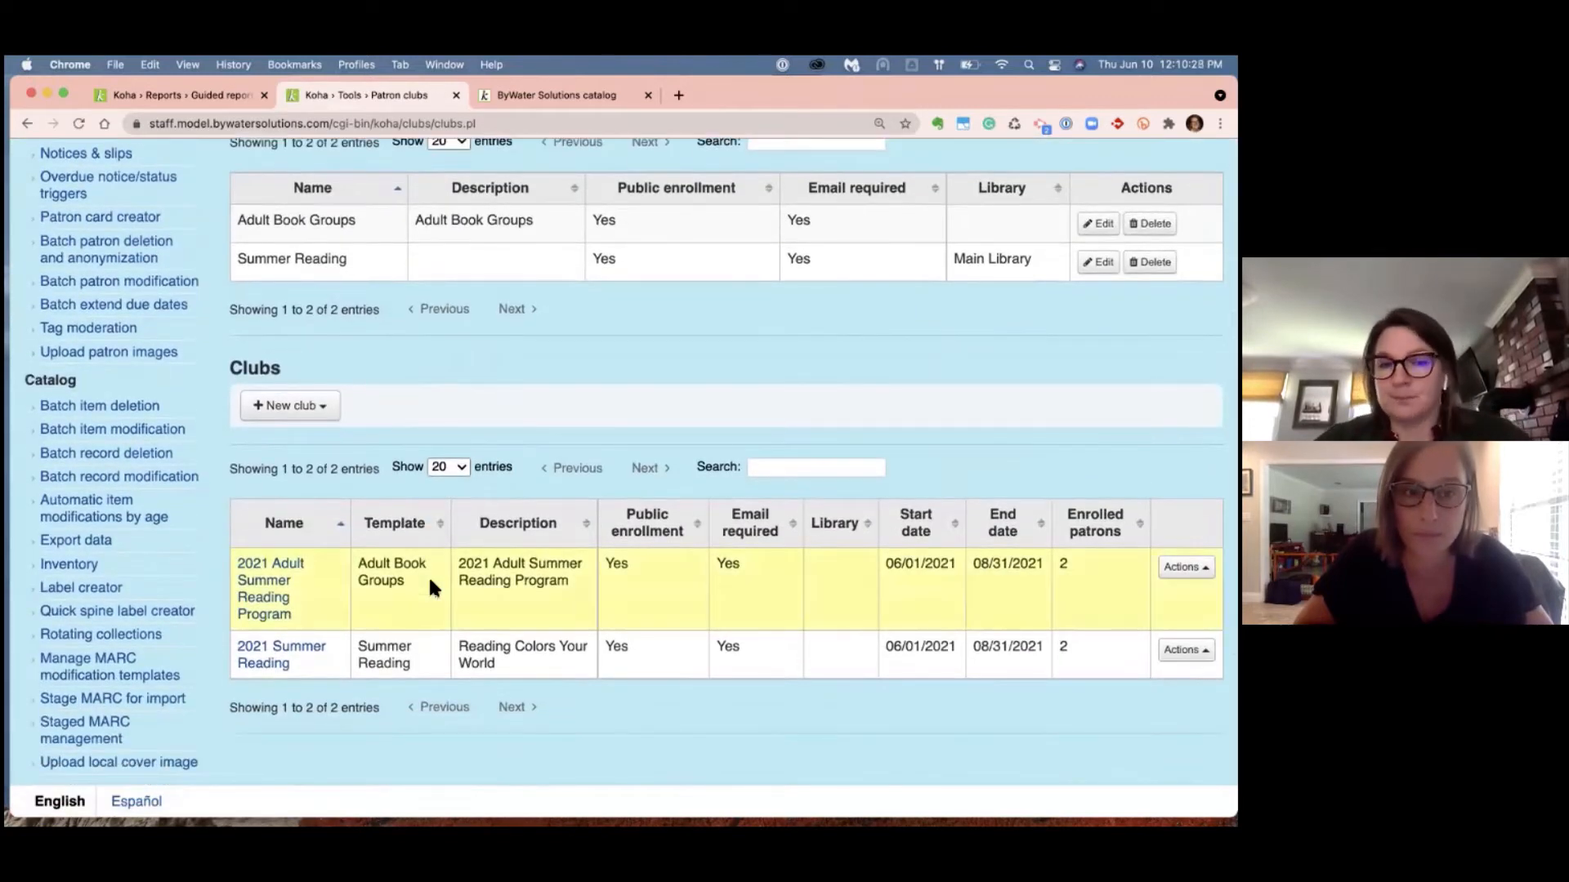
scroll(430, 582, up, 3)
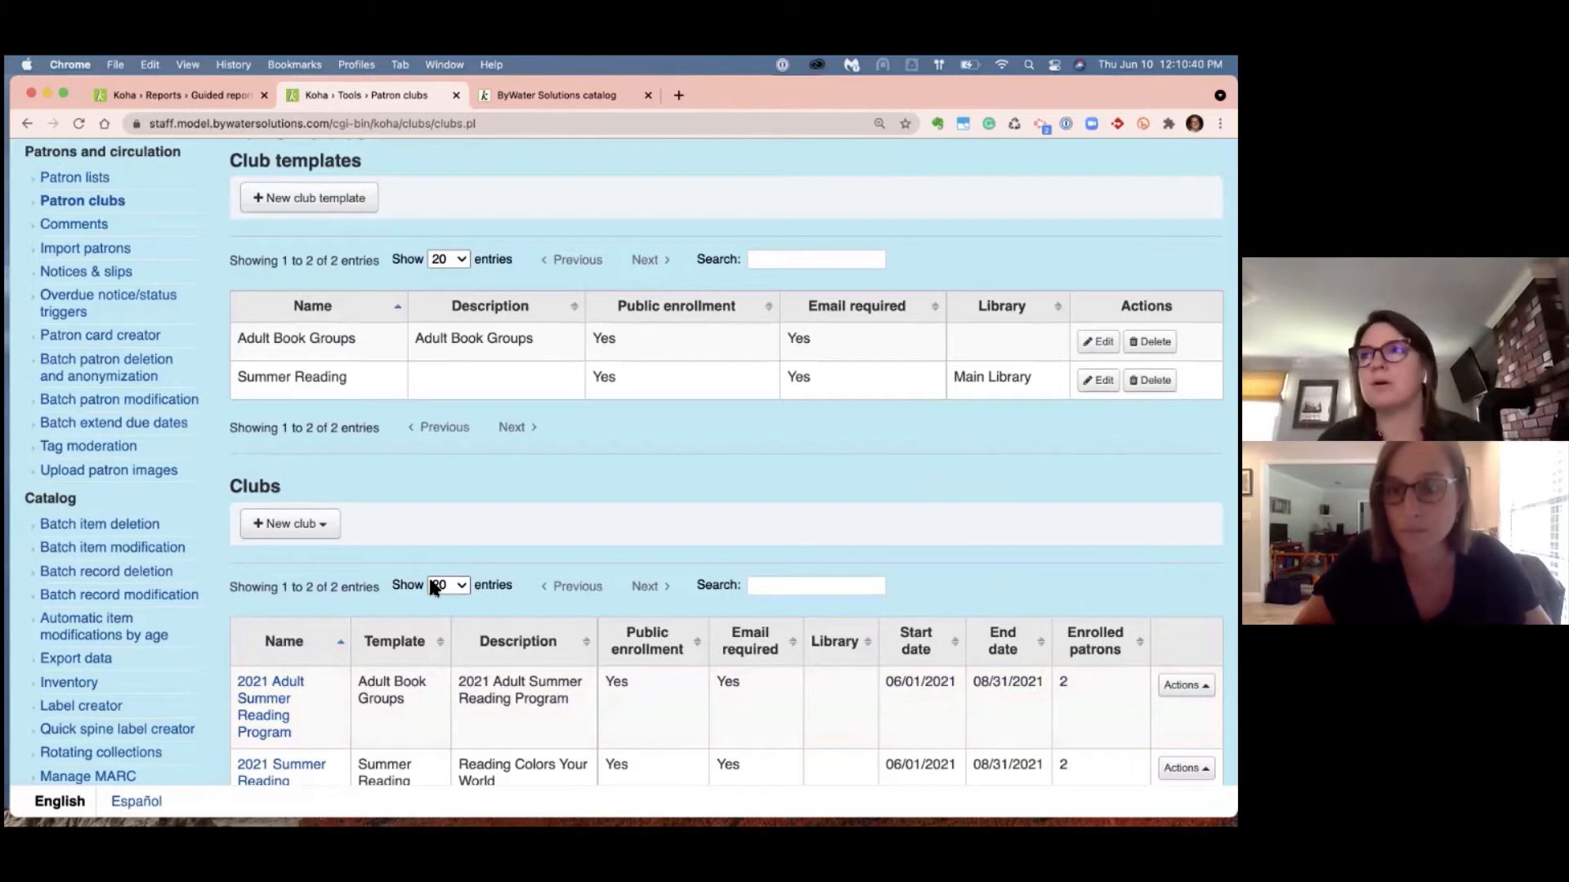
scroll(428, 575, down, 2)
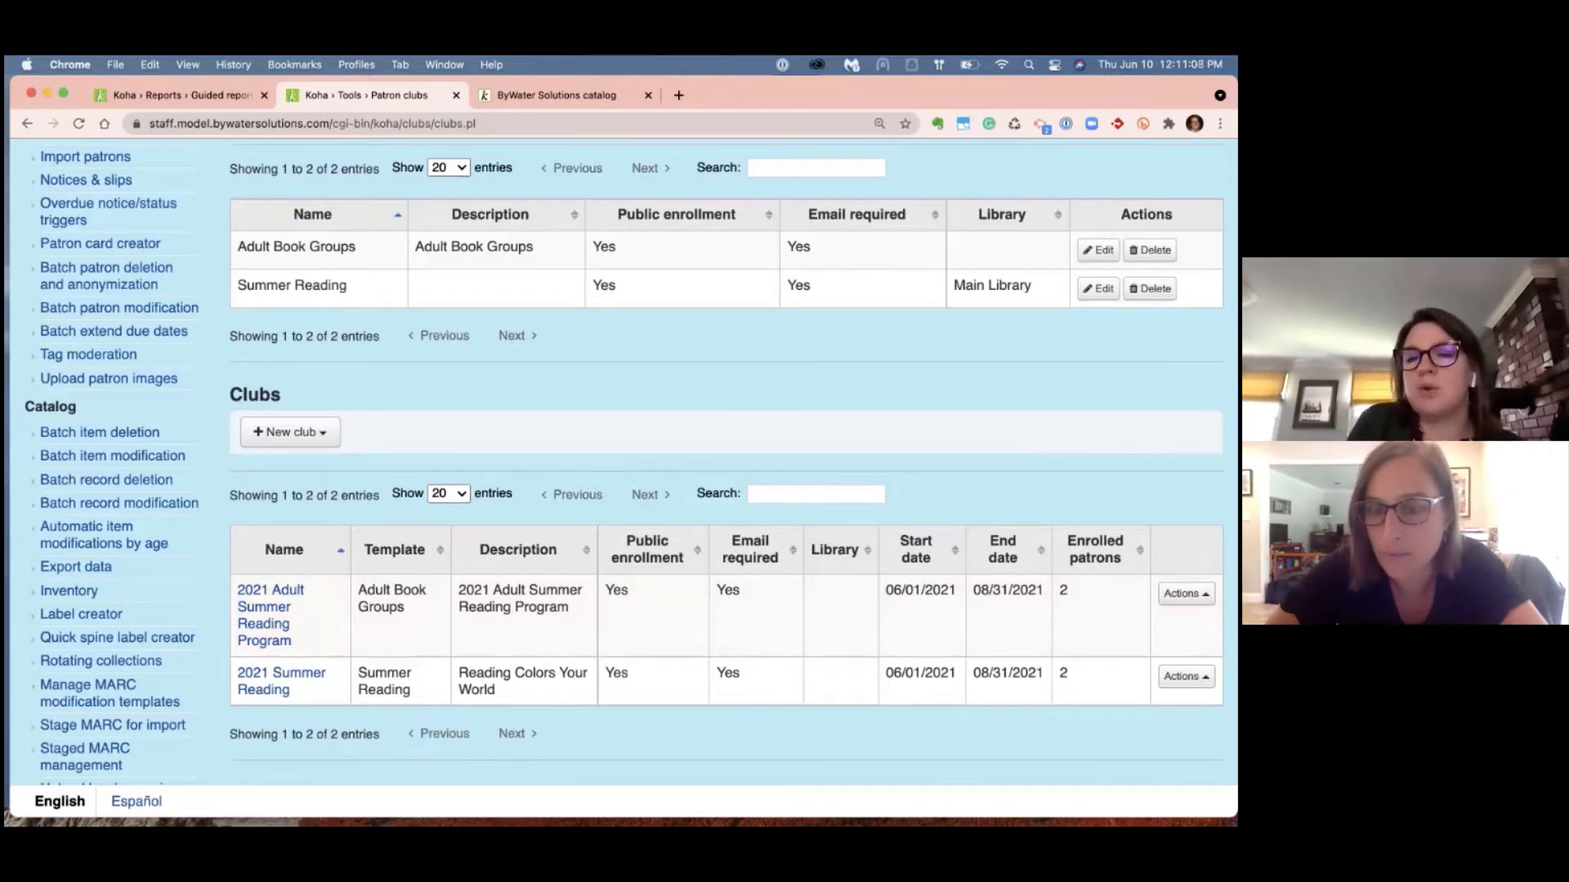
click(1186, 594)
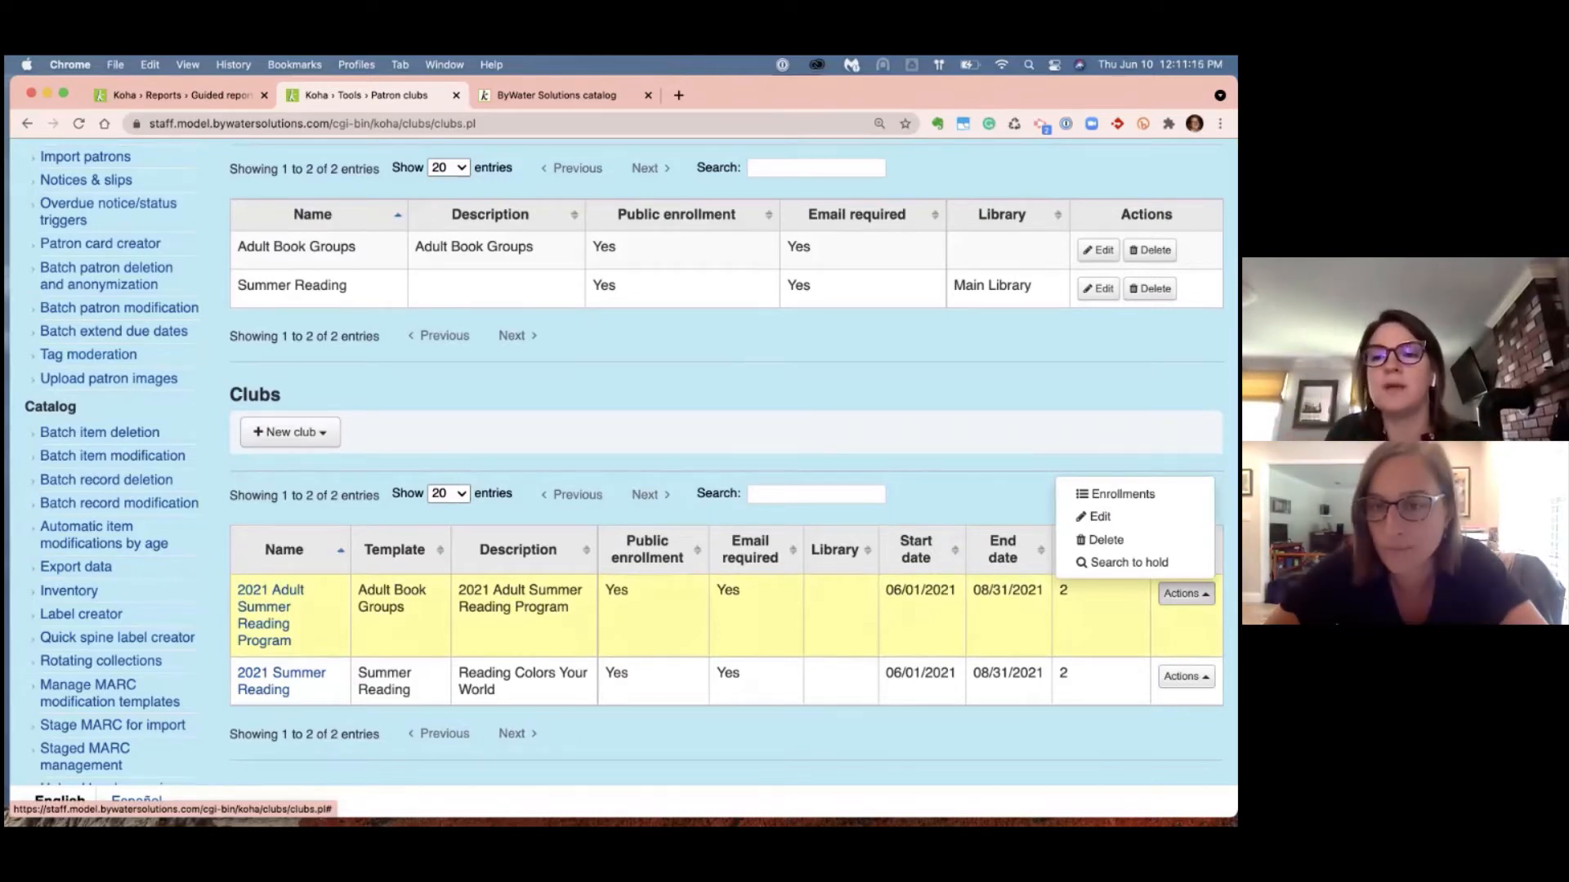
click(1119, 494)
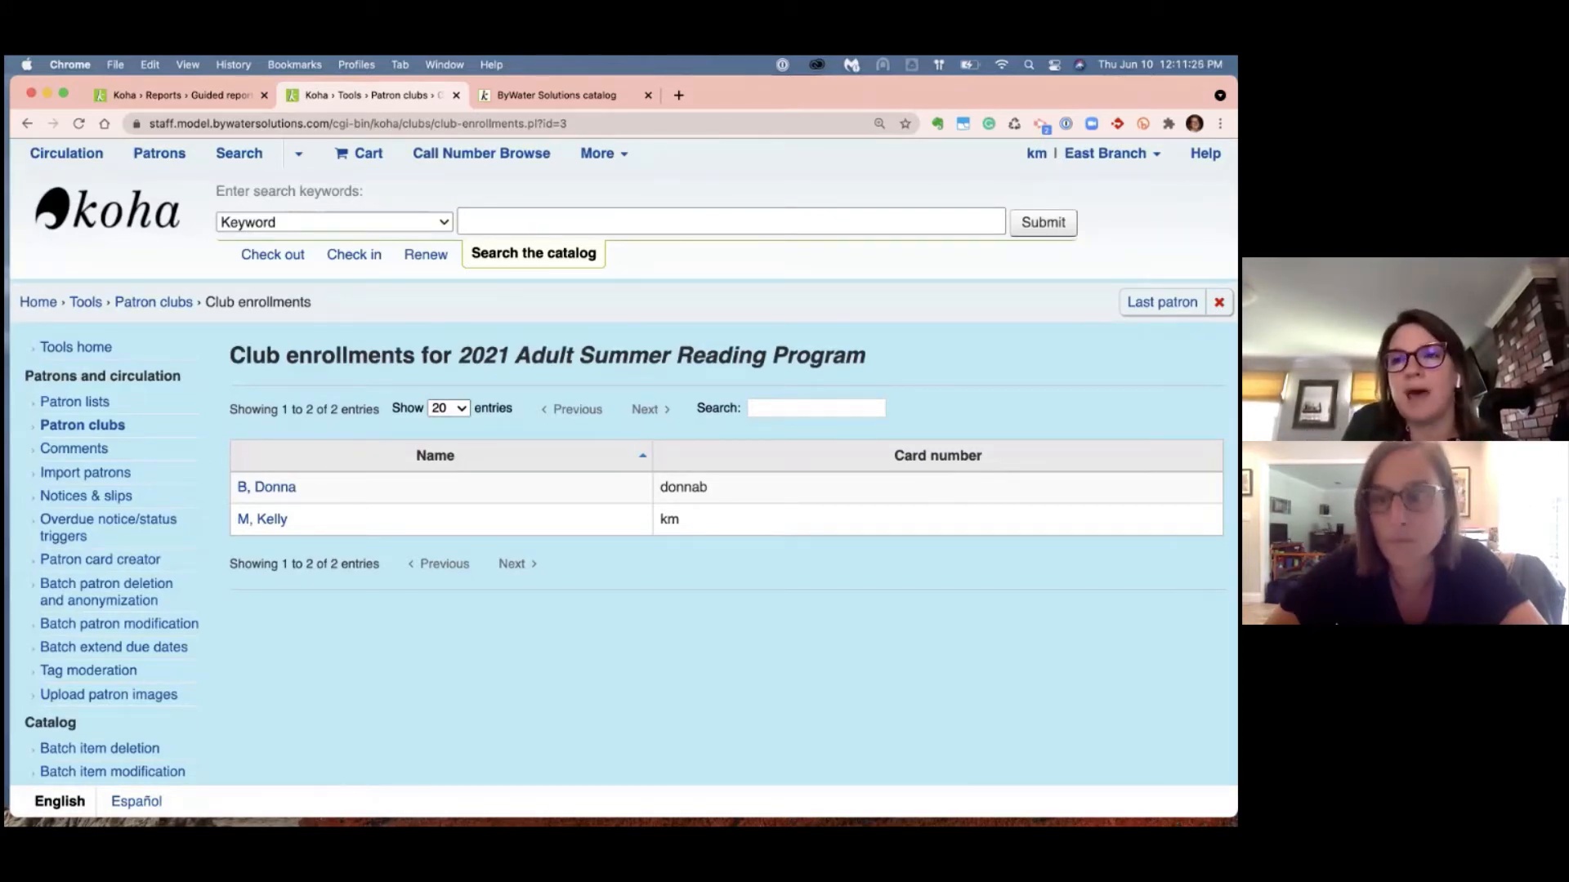
click(28, 123)
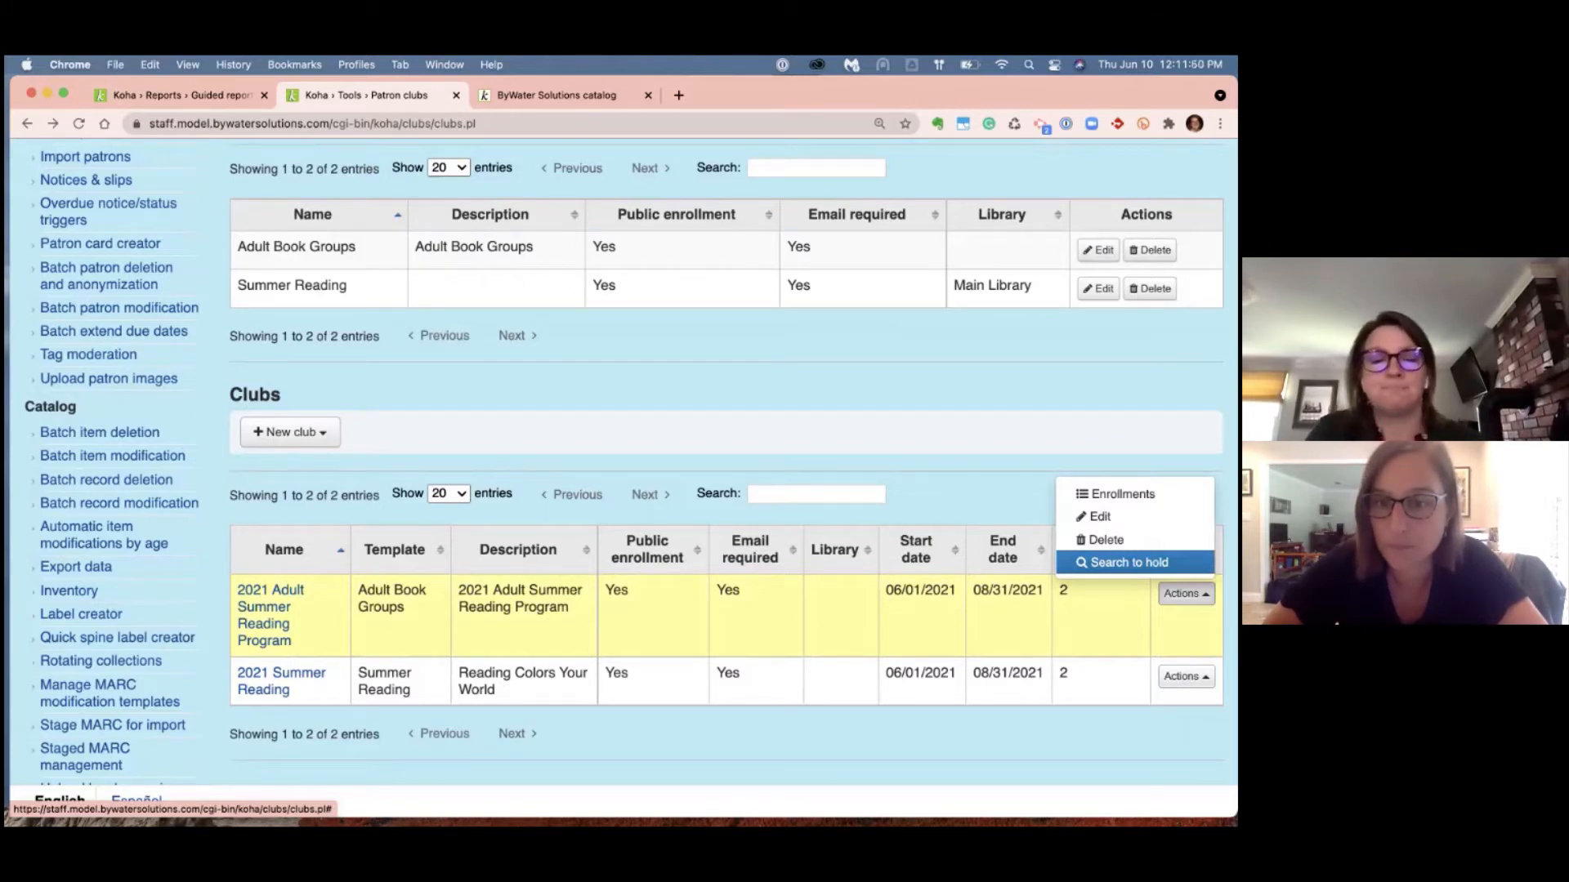
click(1136, 445)
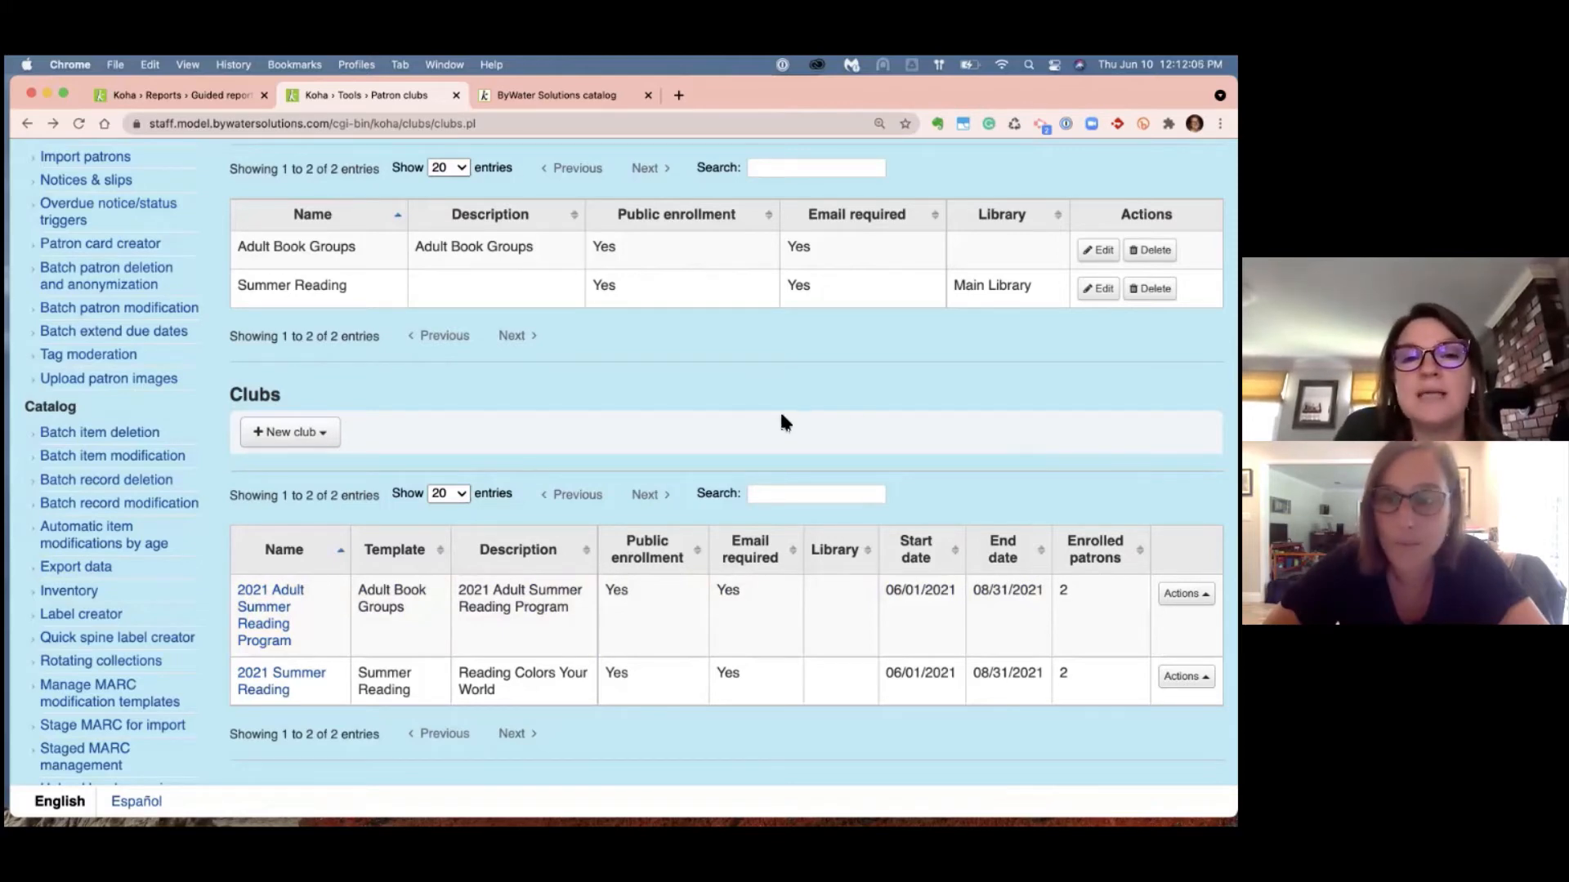
- Switch to the ByWater Solutions public catalog and show the clubs in the signed-in patron's account
scroll(782, 419, up, 3)
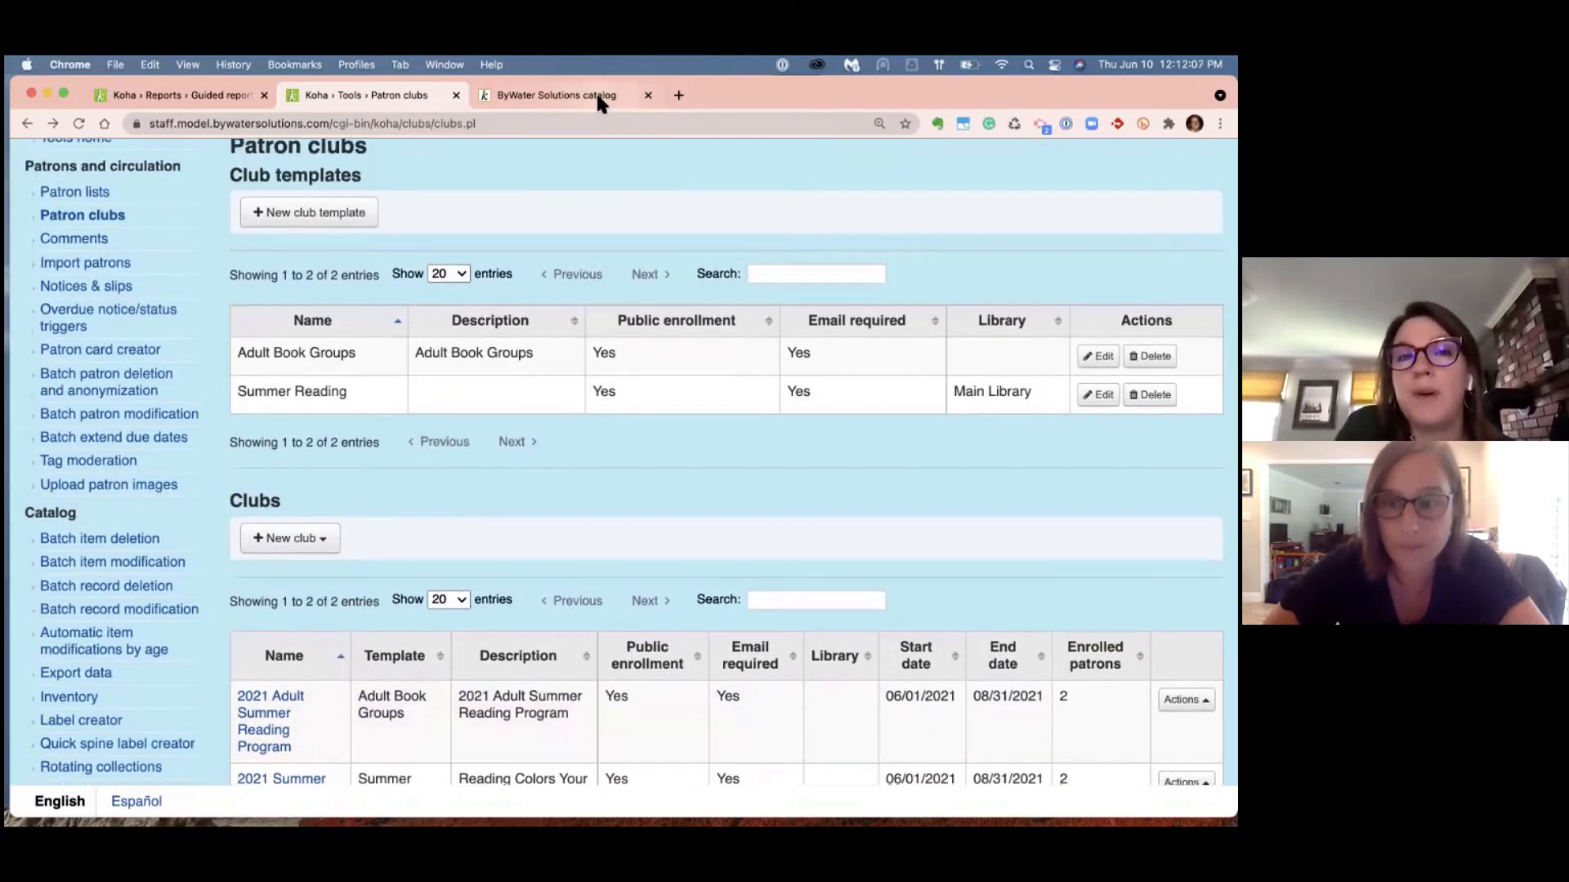
click(597, 96)
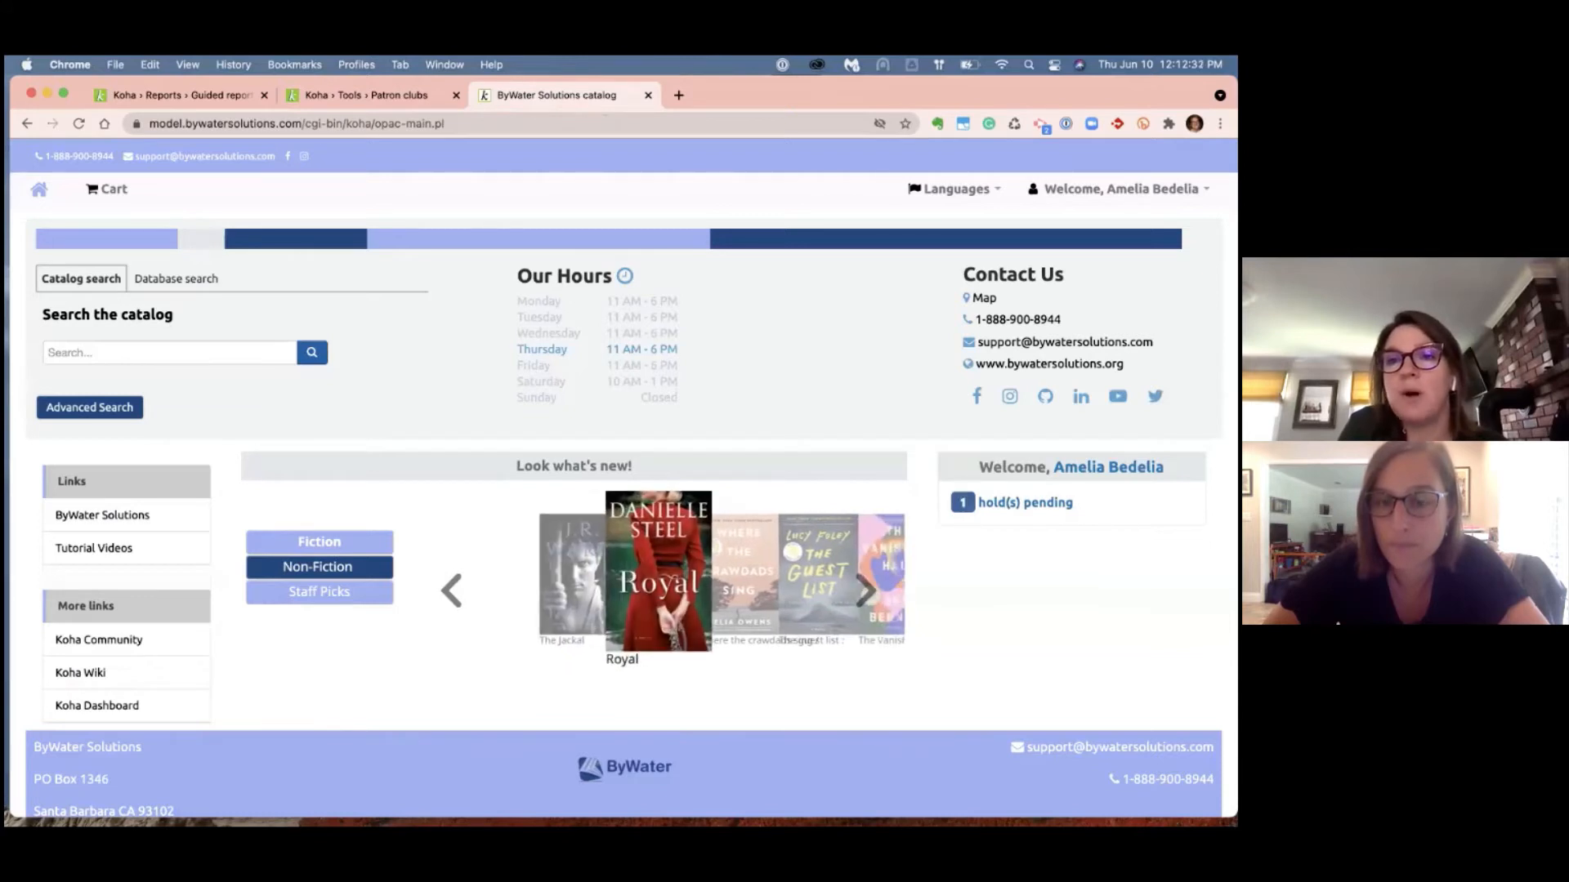
click(1108, 467)
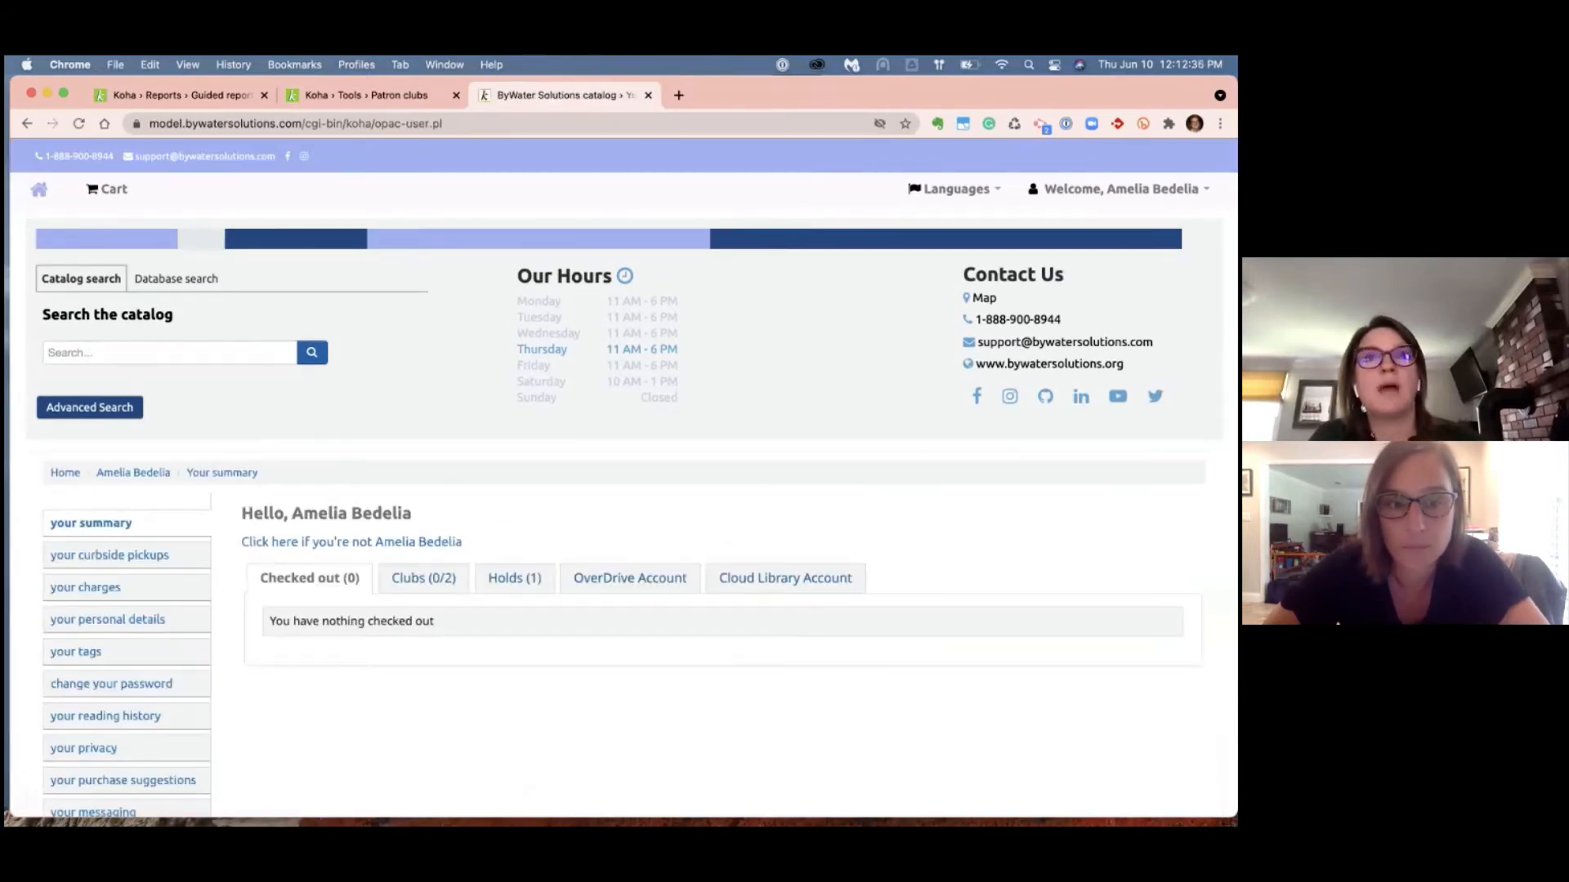
click(419, 584)
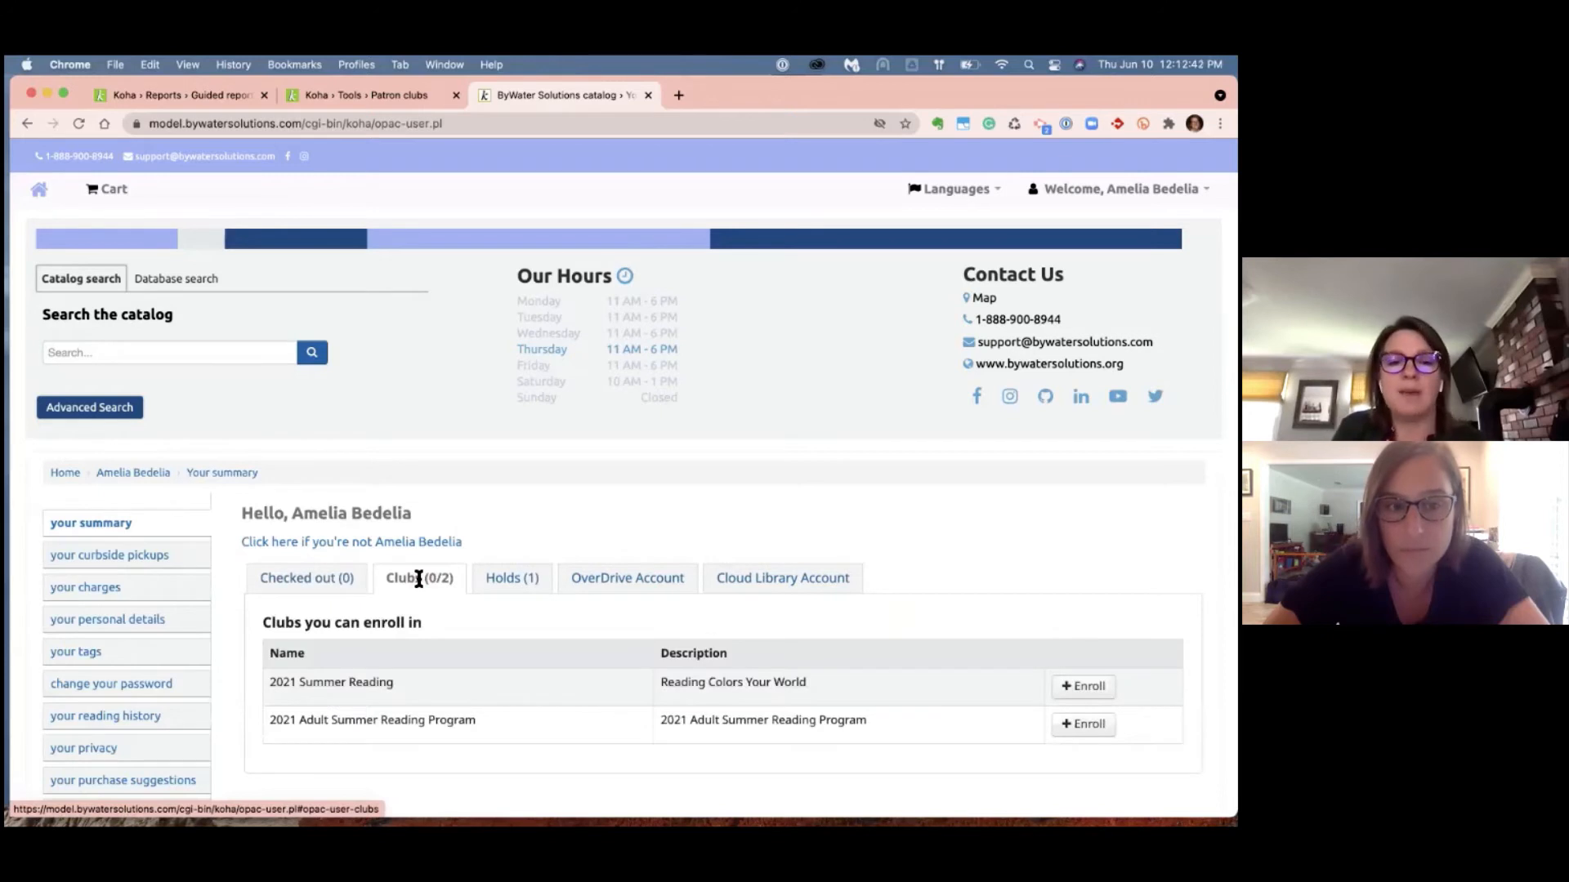
scroll(418, 574, down, 3)
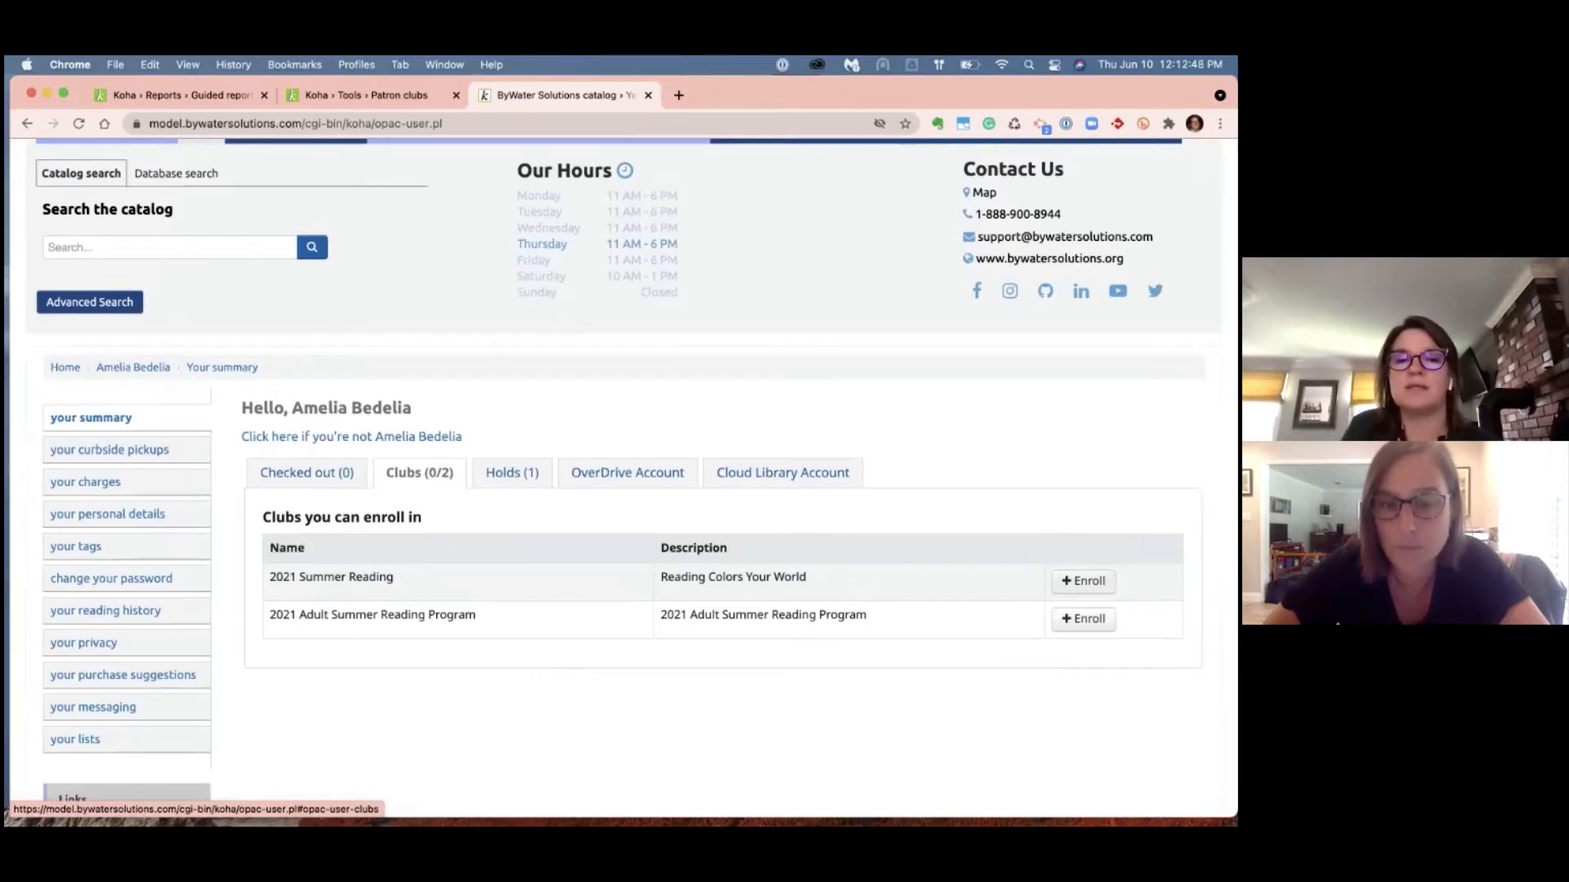
- Enroll the patron in the 2021 Summer Reading club with favorite author Carolyn Keene and grade 5
click(1083, 581)
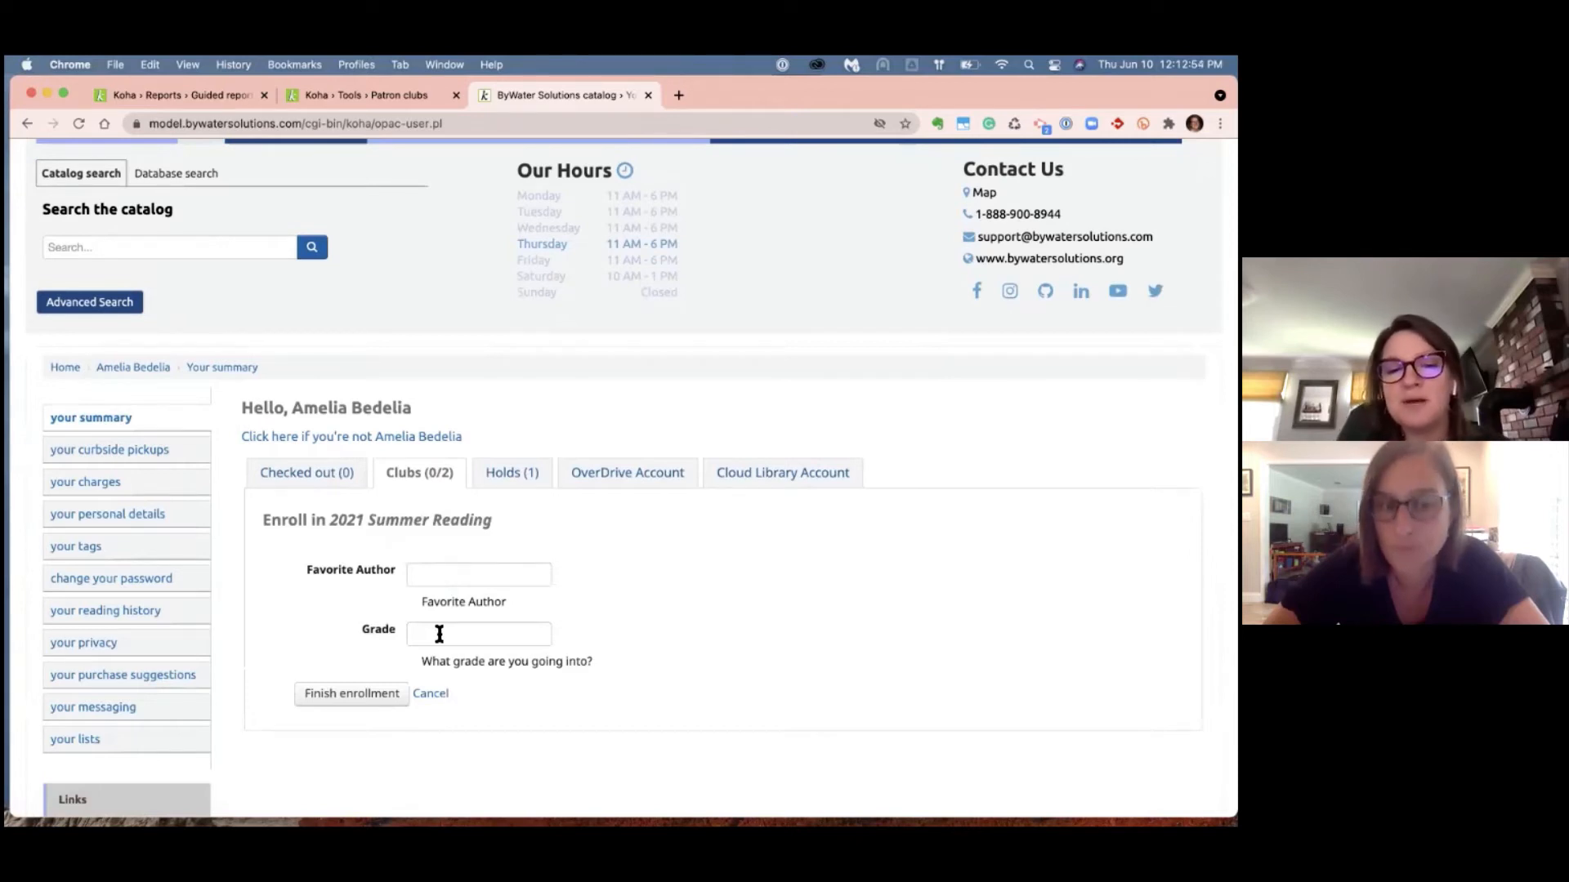
click(447, 574)
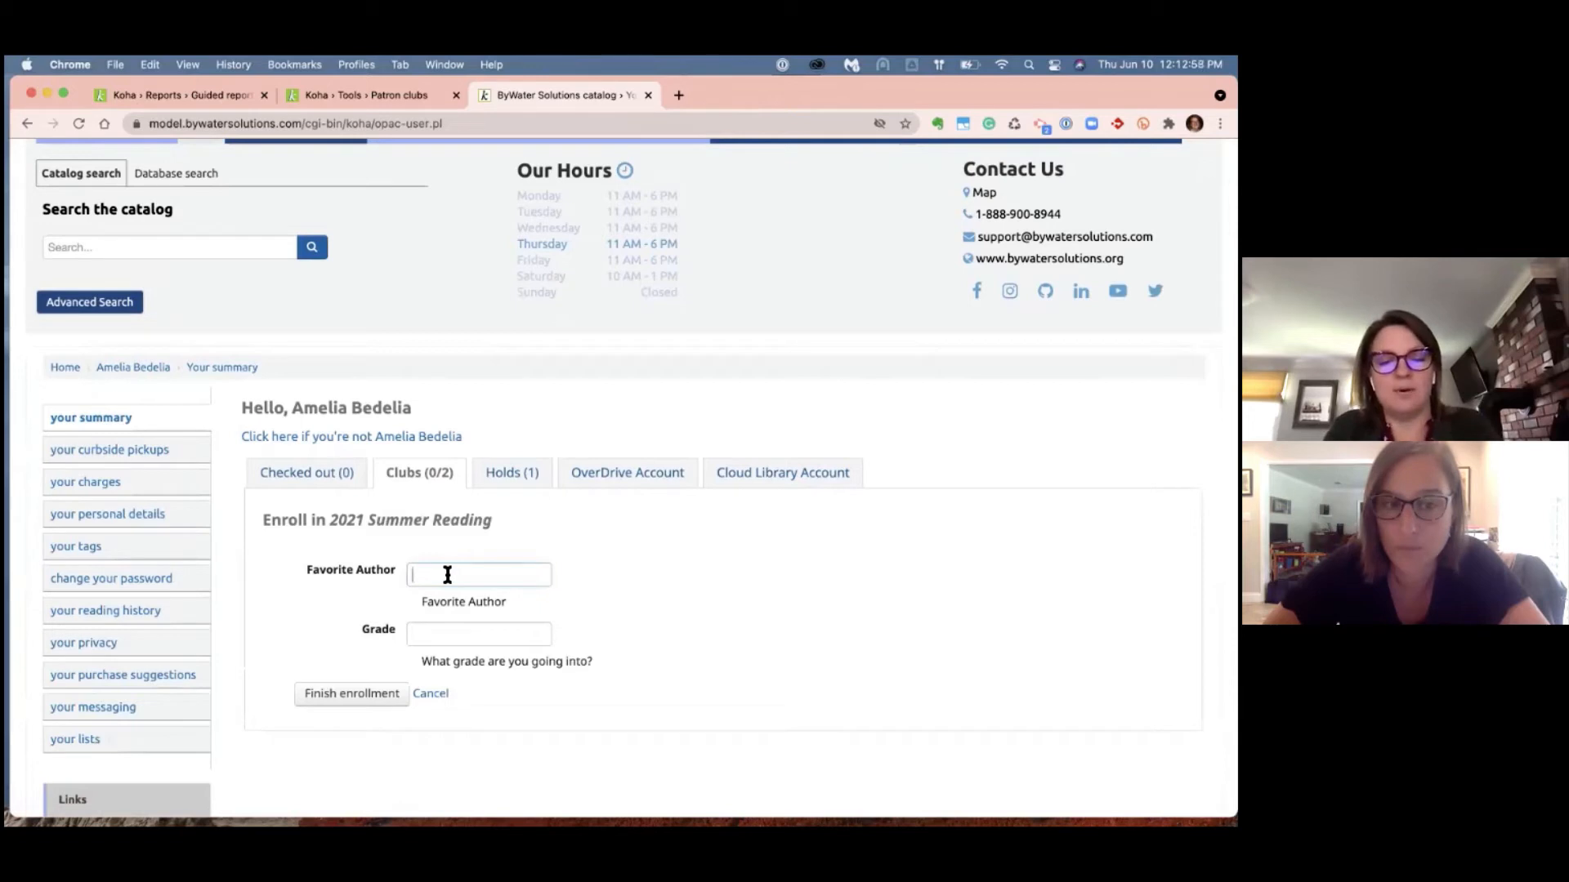
text(Carol)
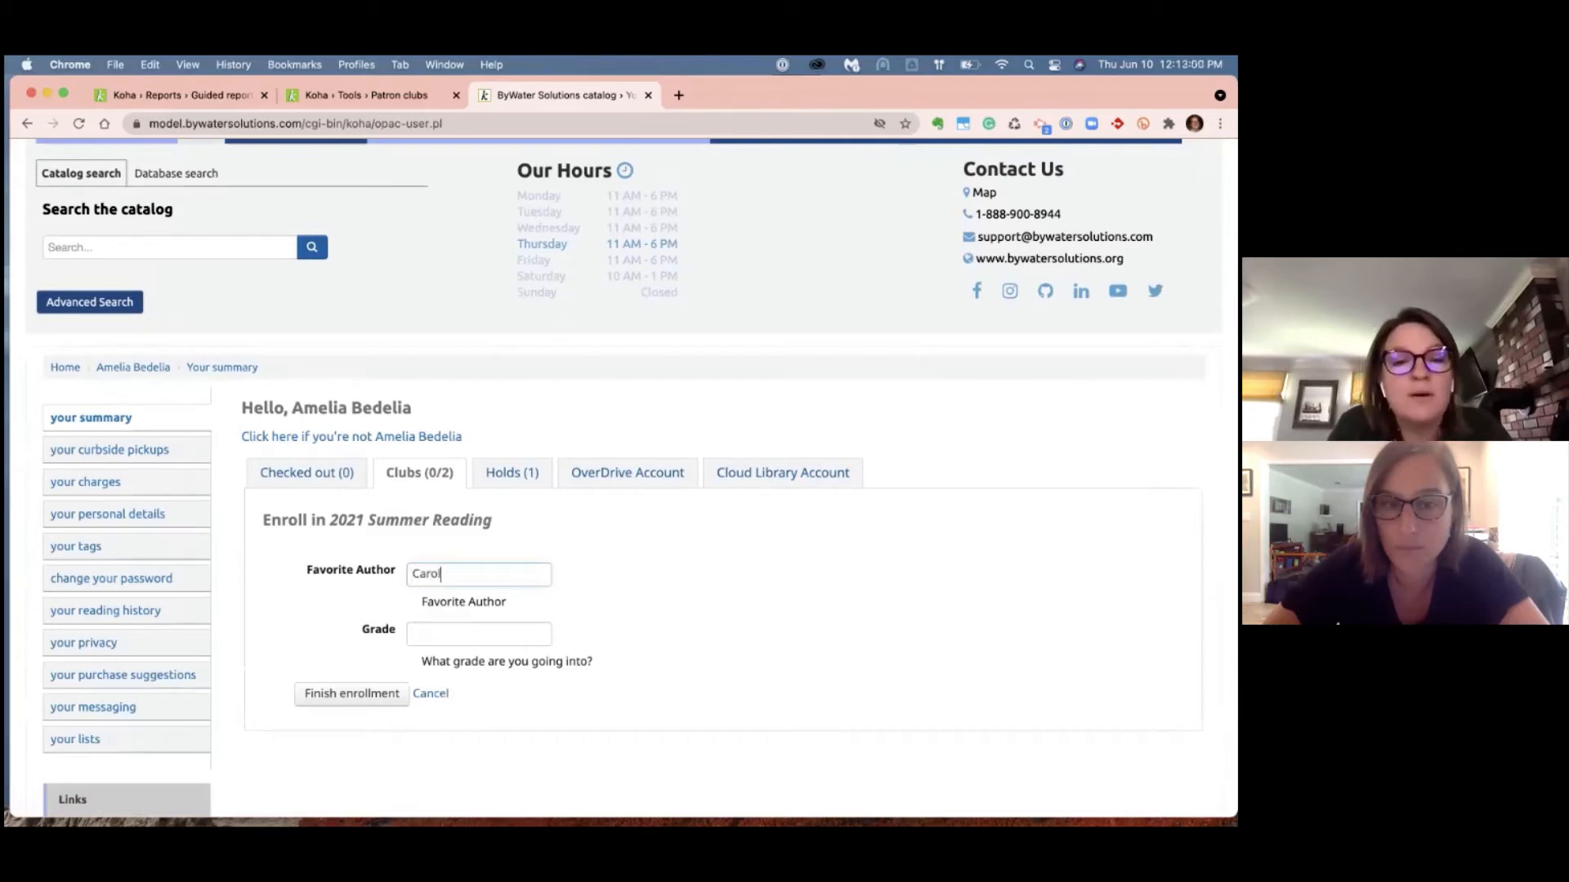
text(yn Keene)
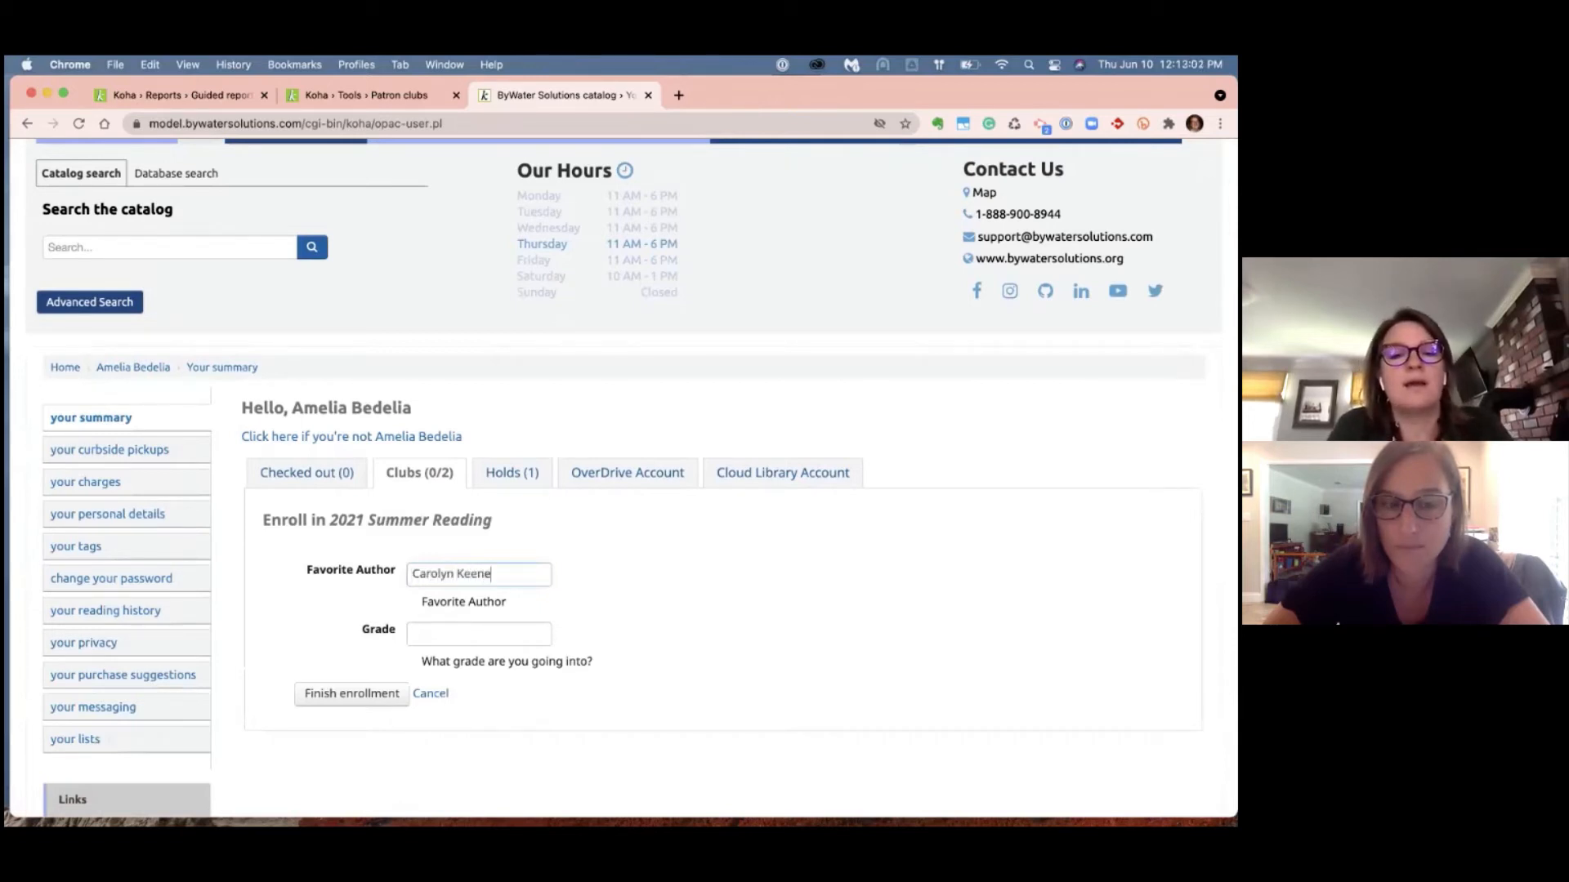
key(Tab)
text(5)
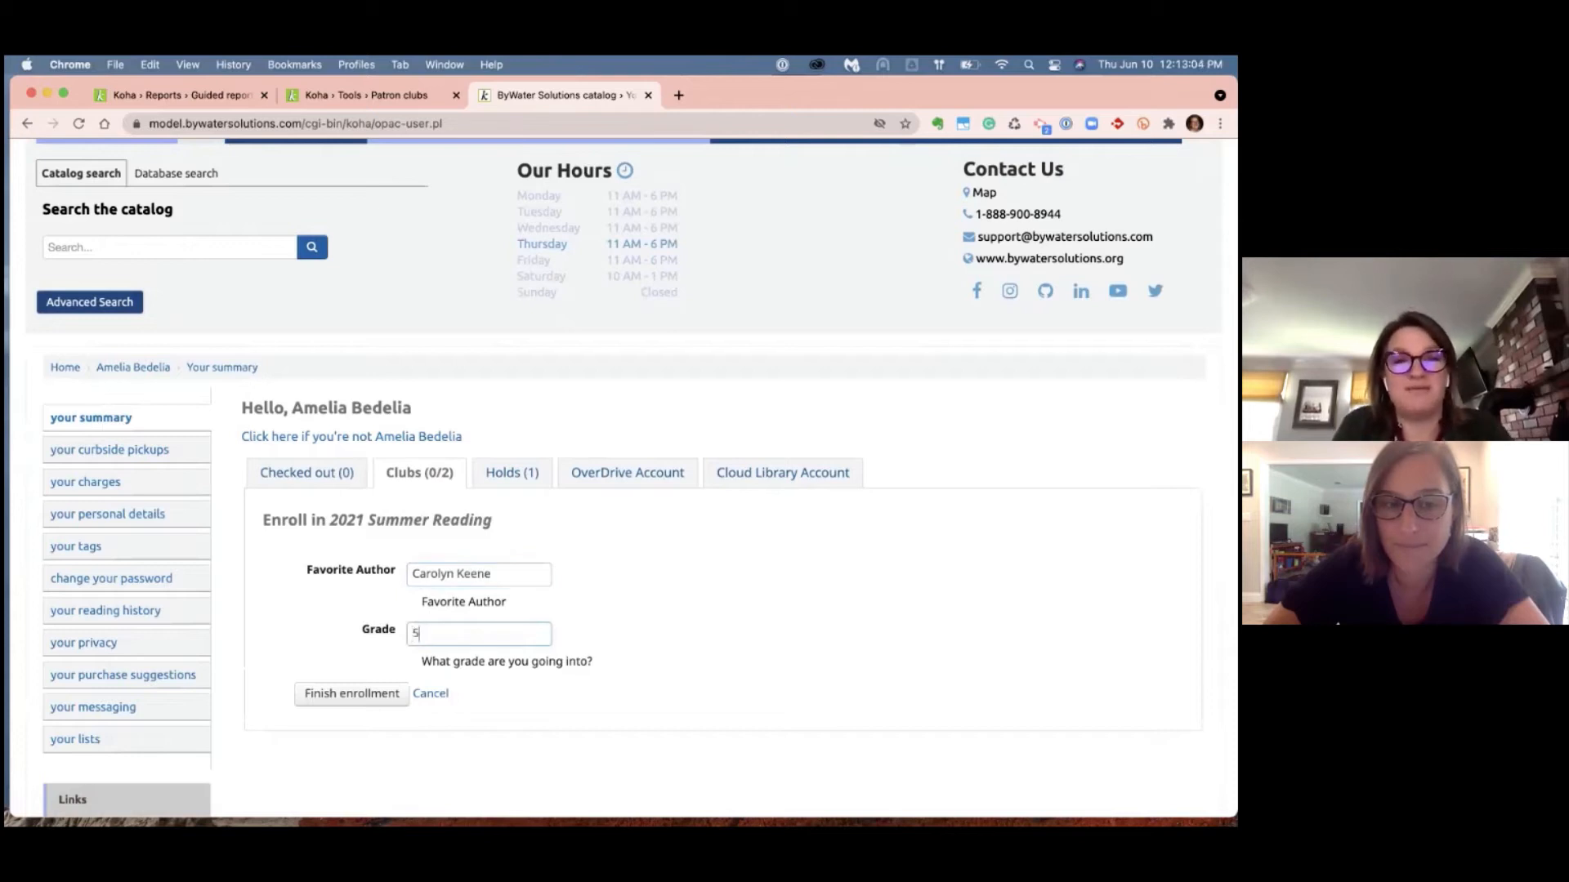
click(367, 701)
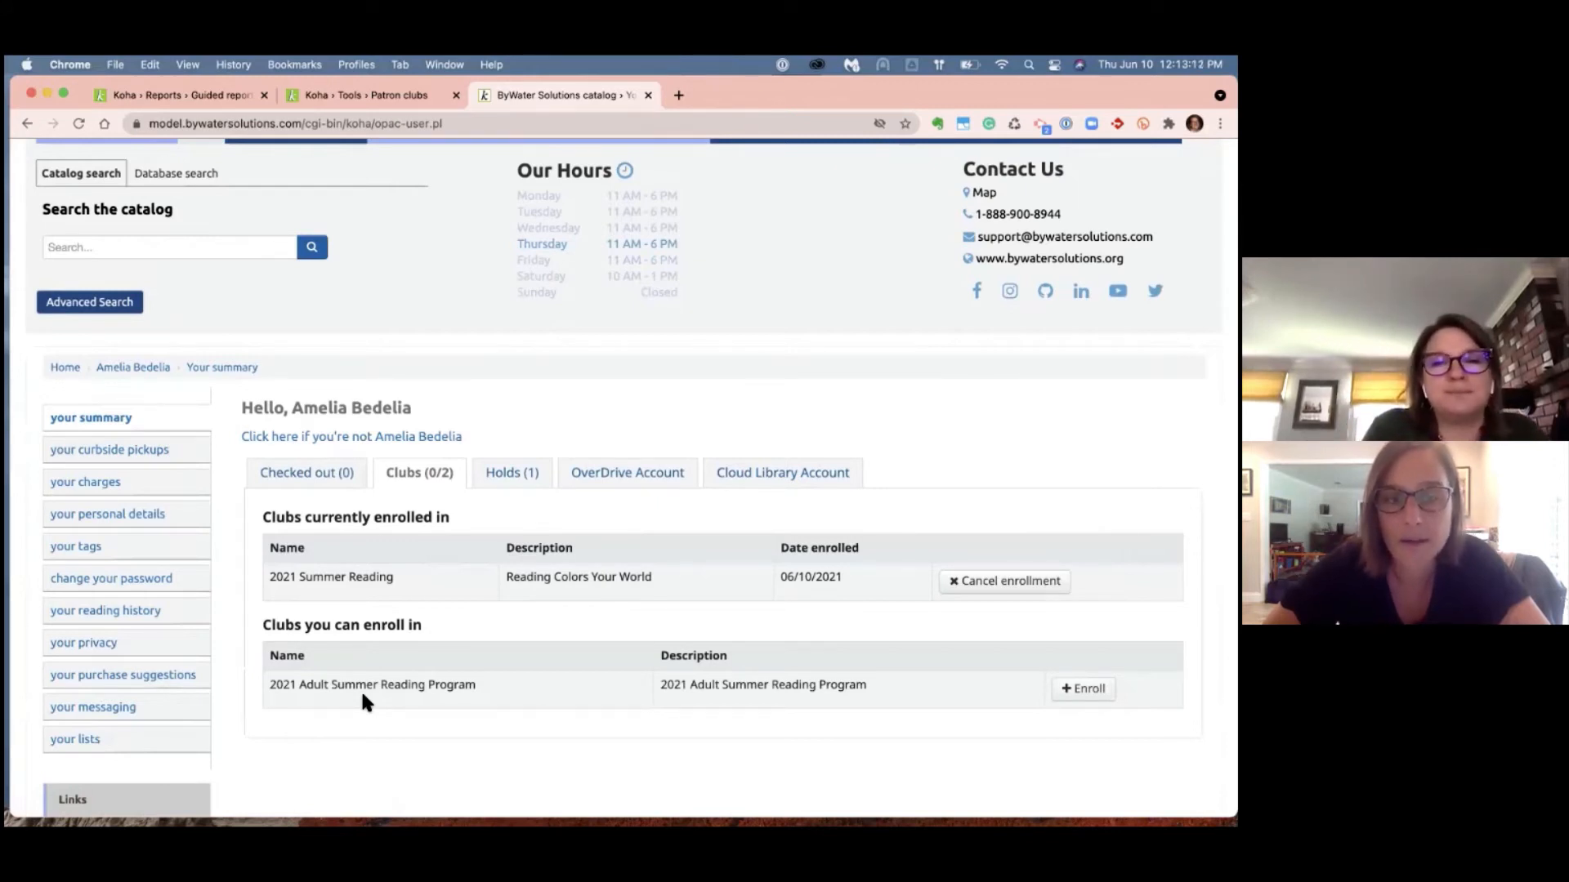
- Switch to the Koha staff client and open a library staff patron's checkout page by searching for the patron's first name
click(371, 96)
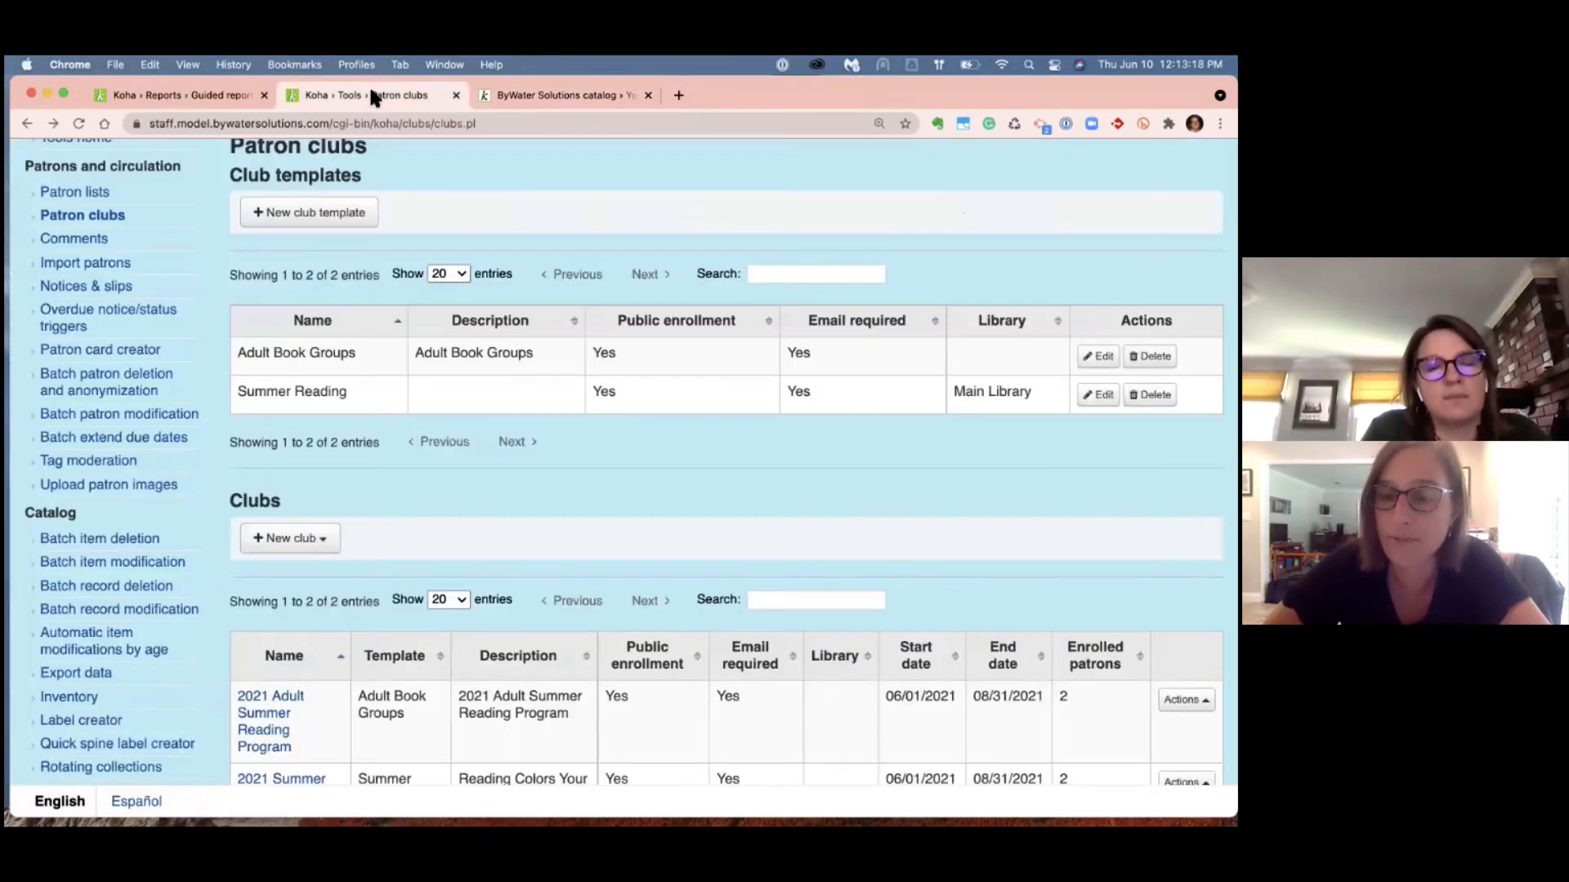
scroll(448, 372, up, 3)
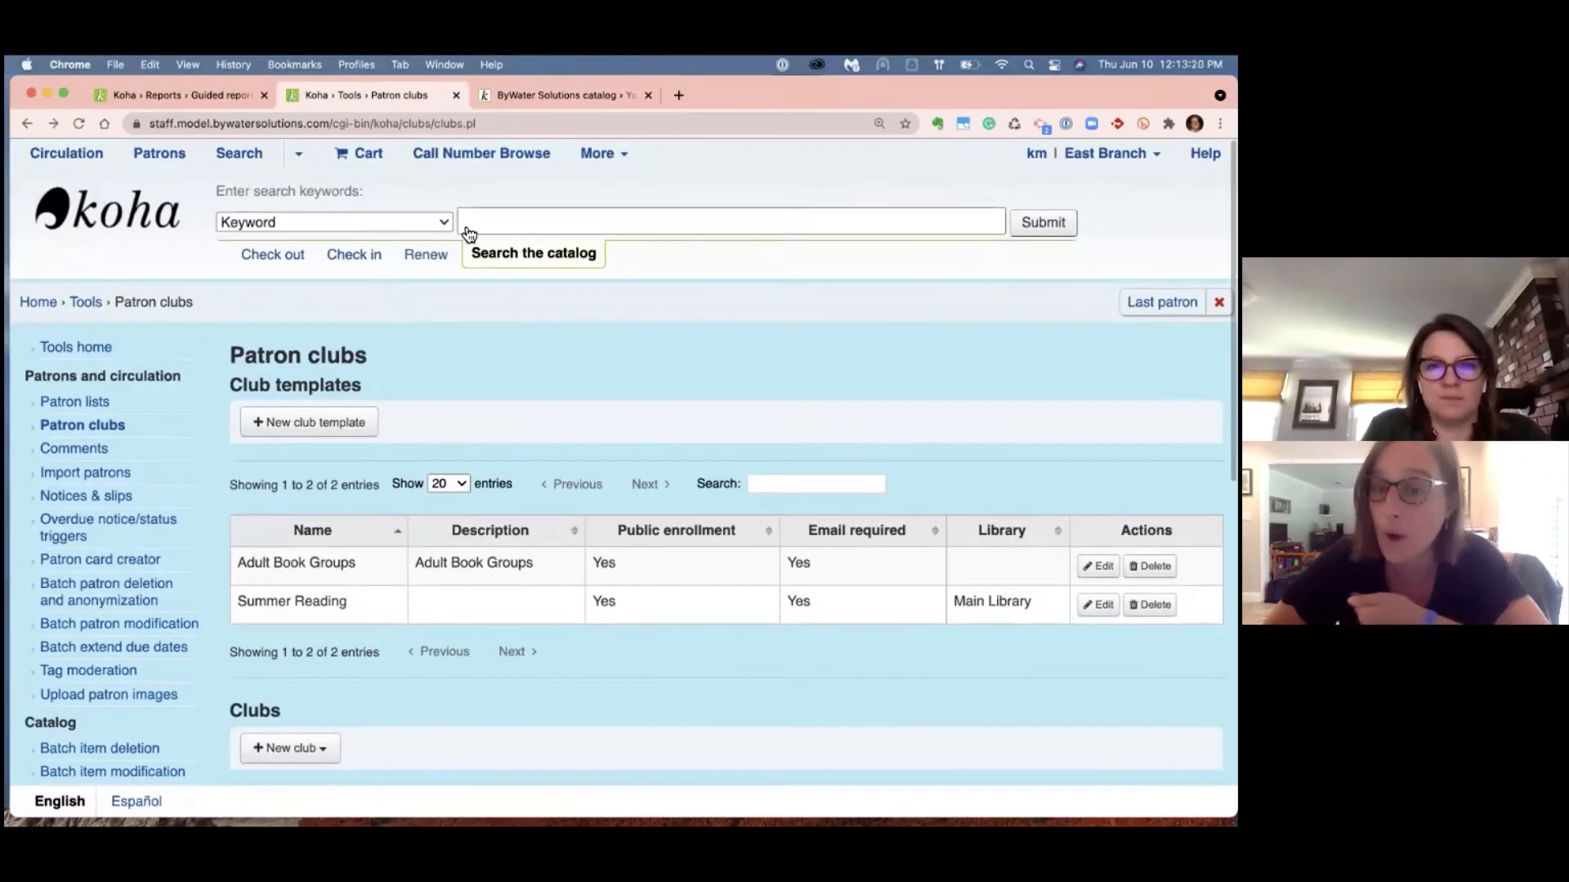
click(264, 262)
text(tina)
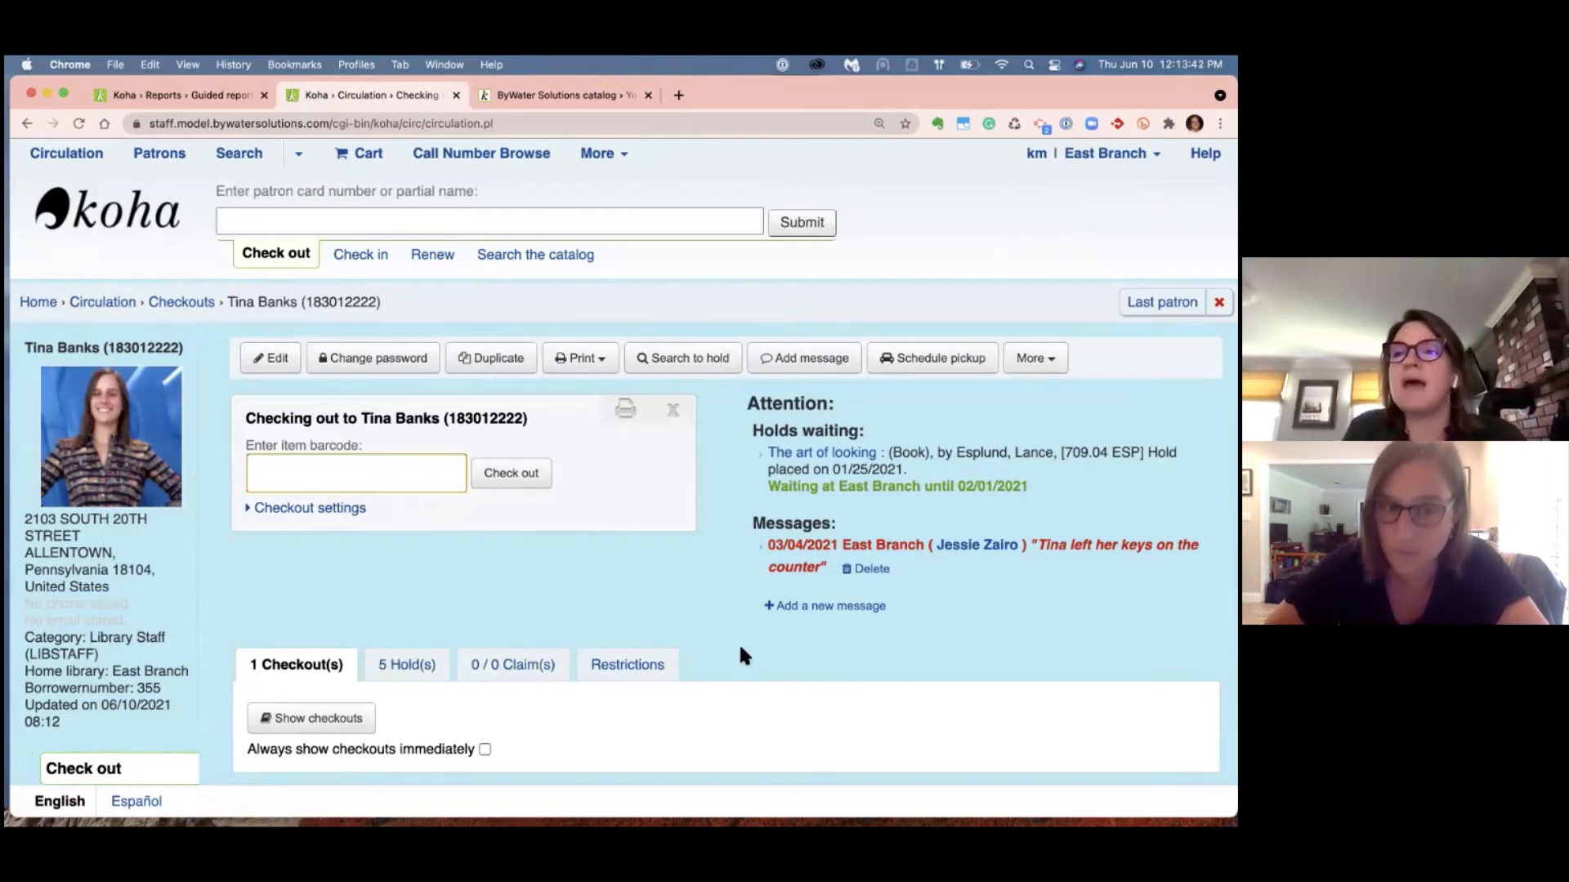
scroll(744, 654, down, 1)
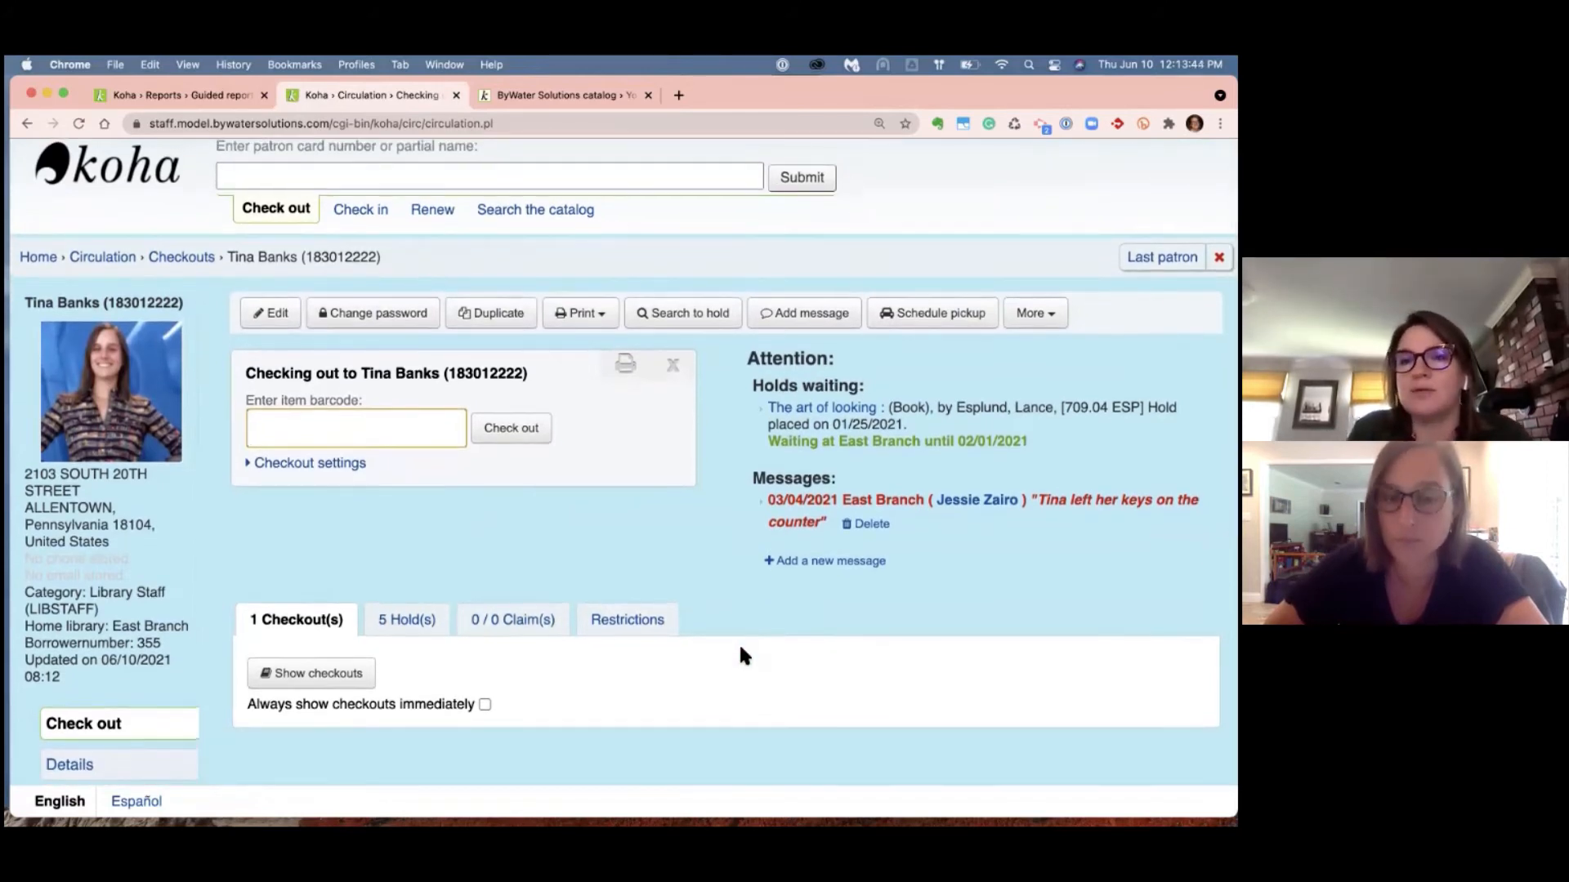
scroll(739, 642, up, 1)
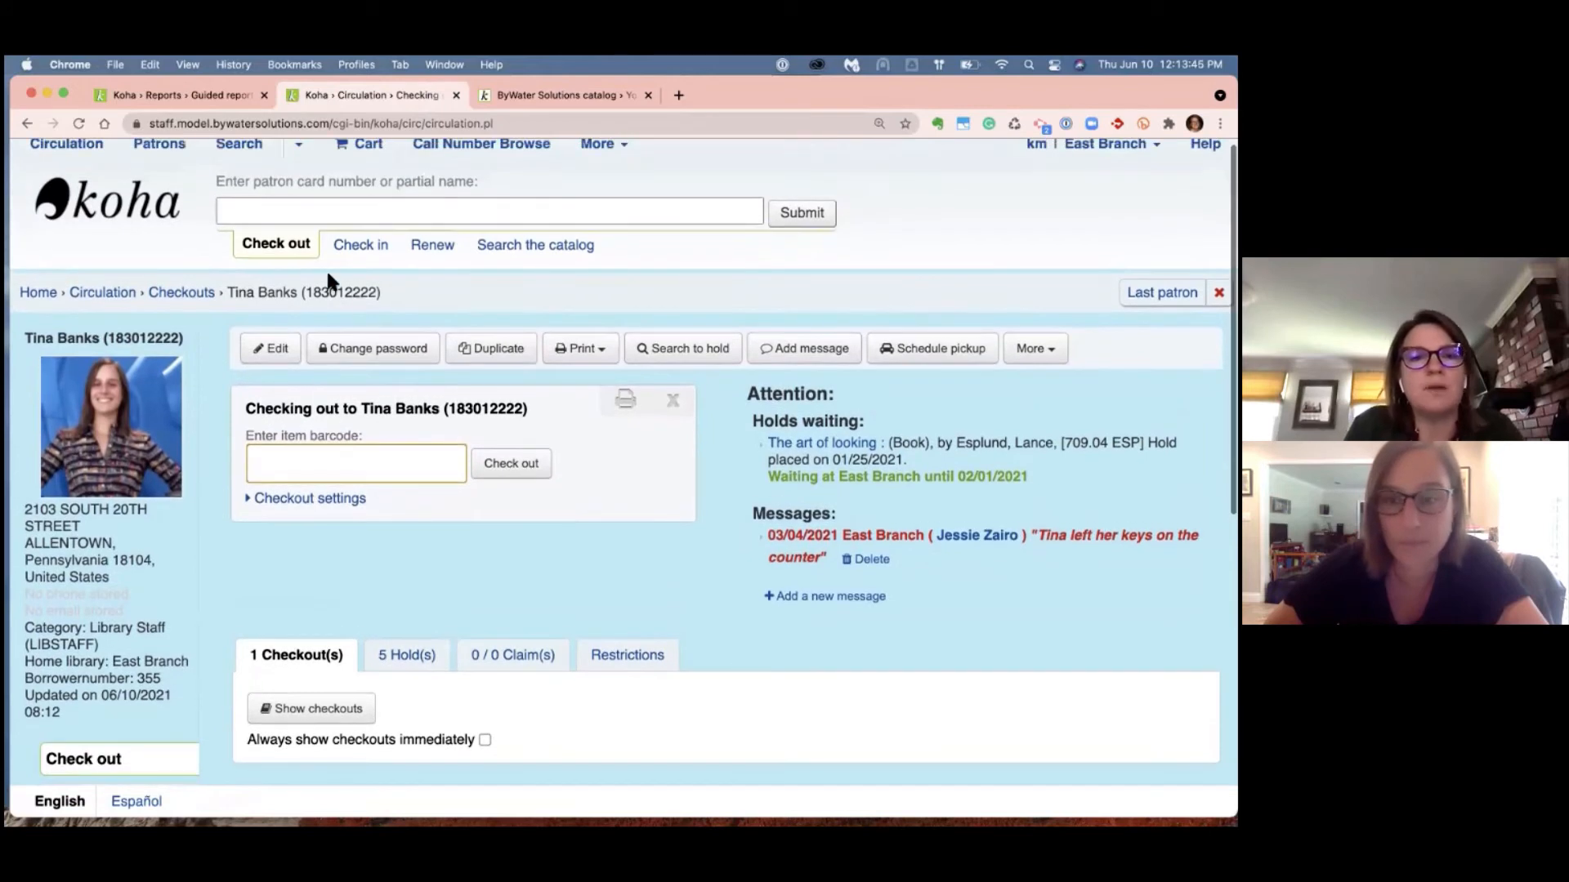
- Look up a different patron, in the Youth category, by first name and show the clubs on that patron's checkout page
click(304, 205)
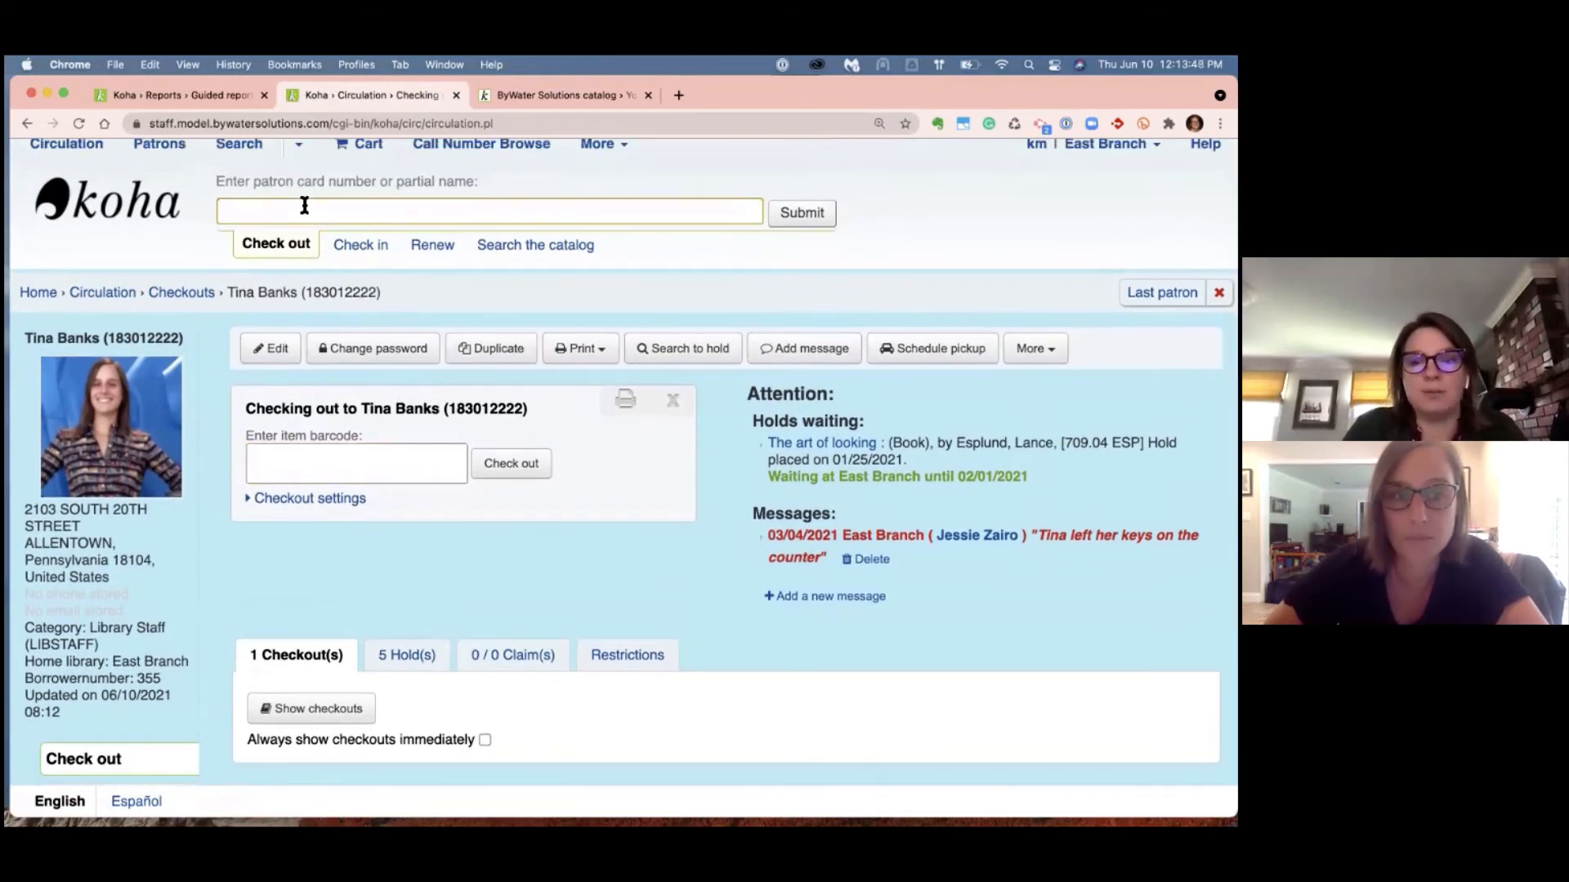
text(bi)
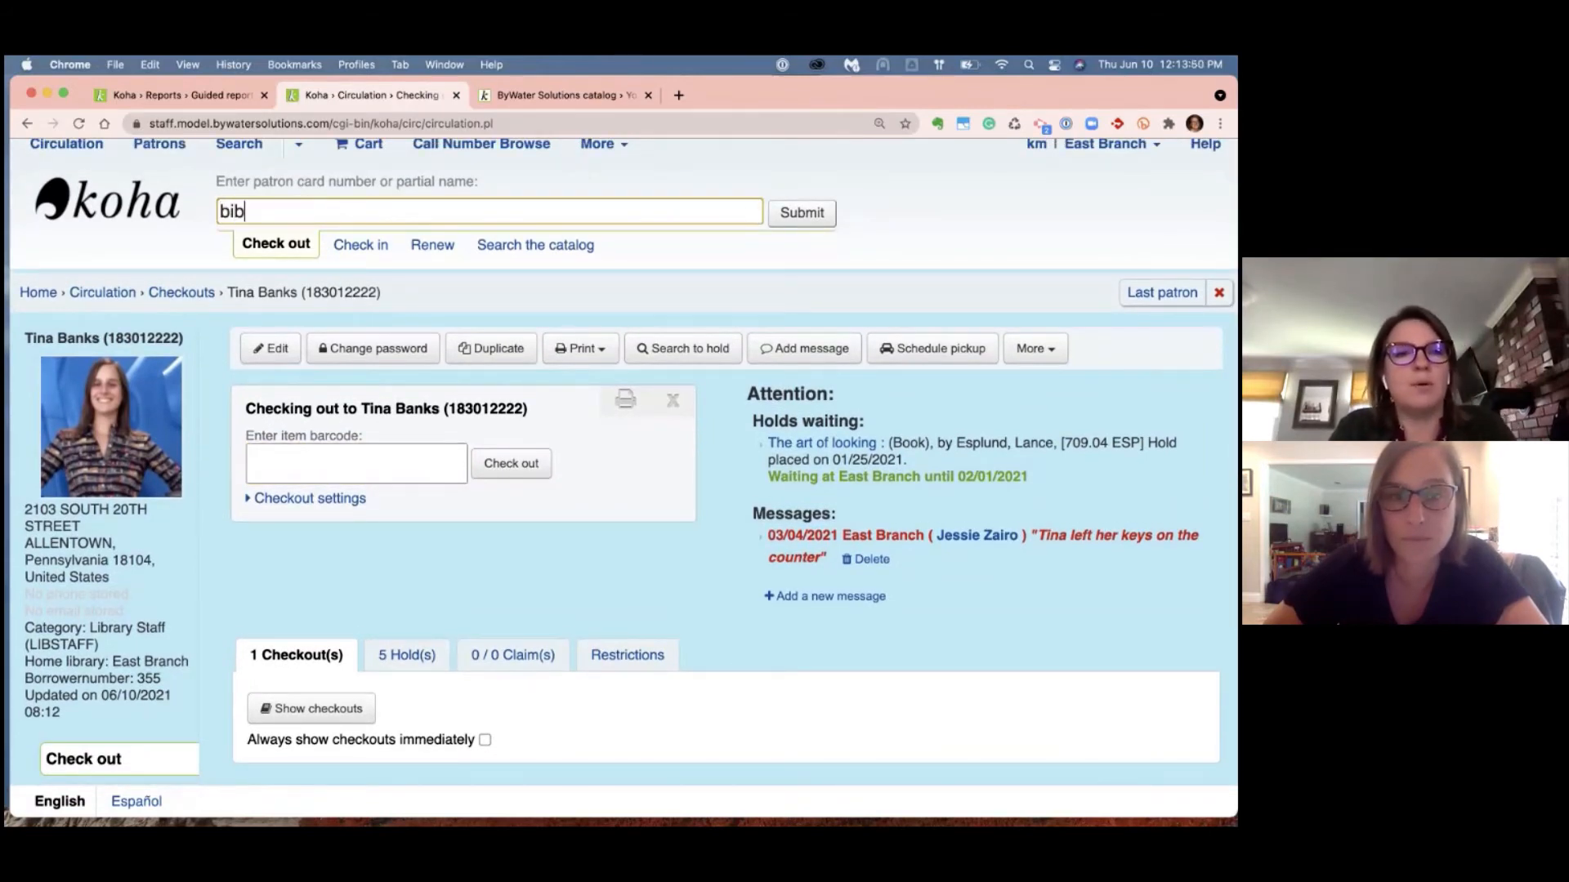
text(lb)
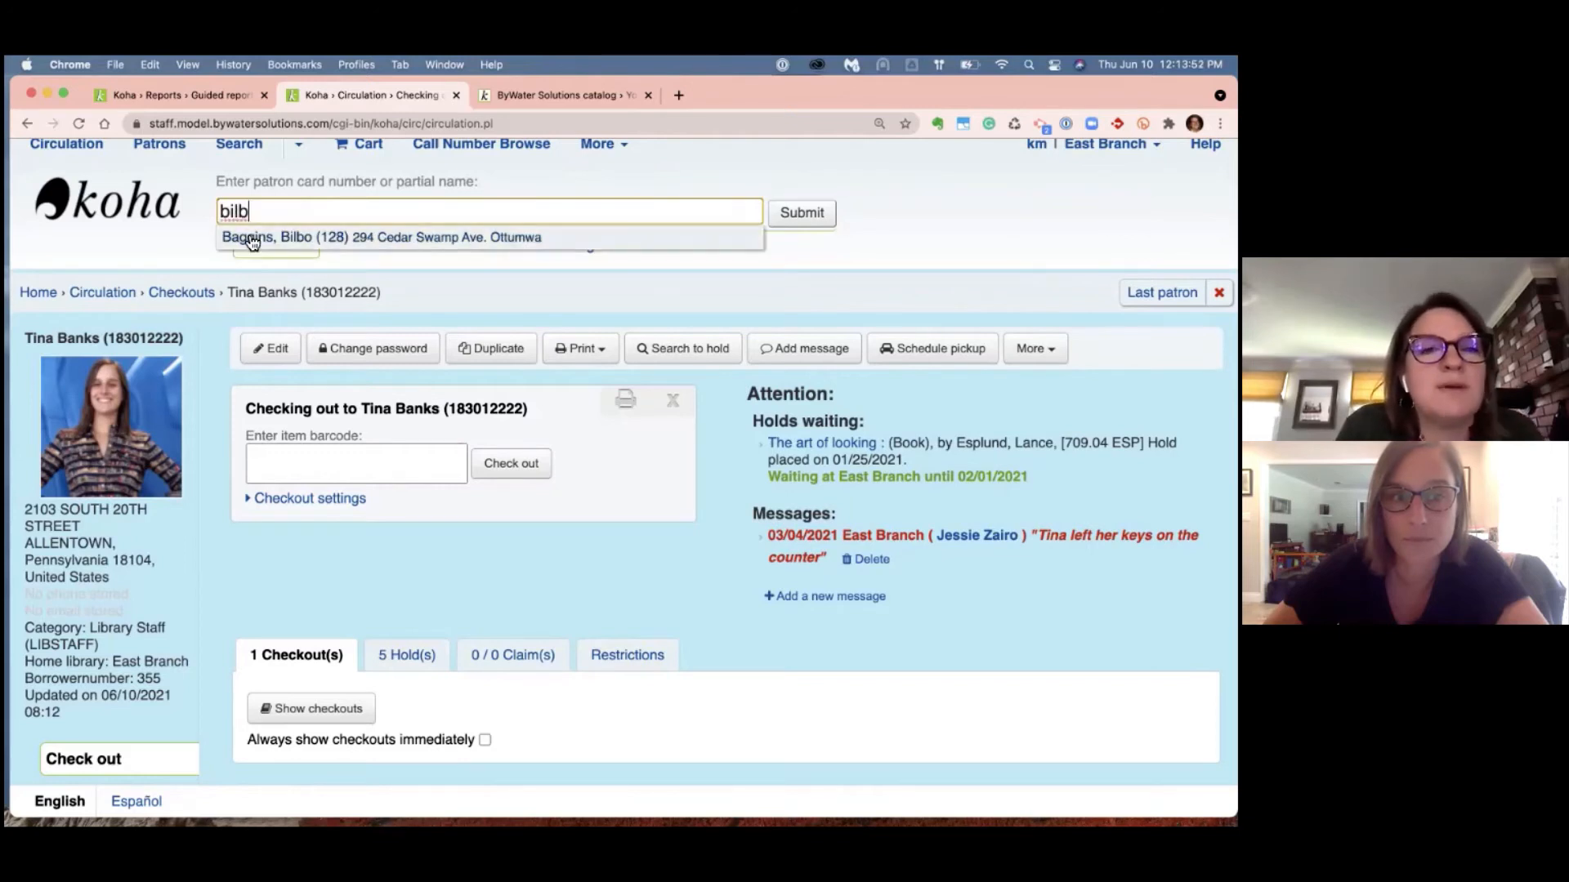
click(253, 238)
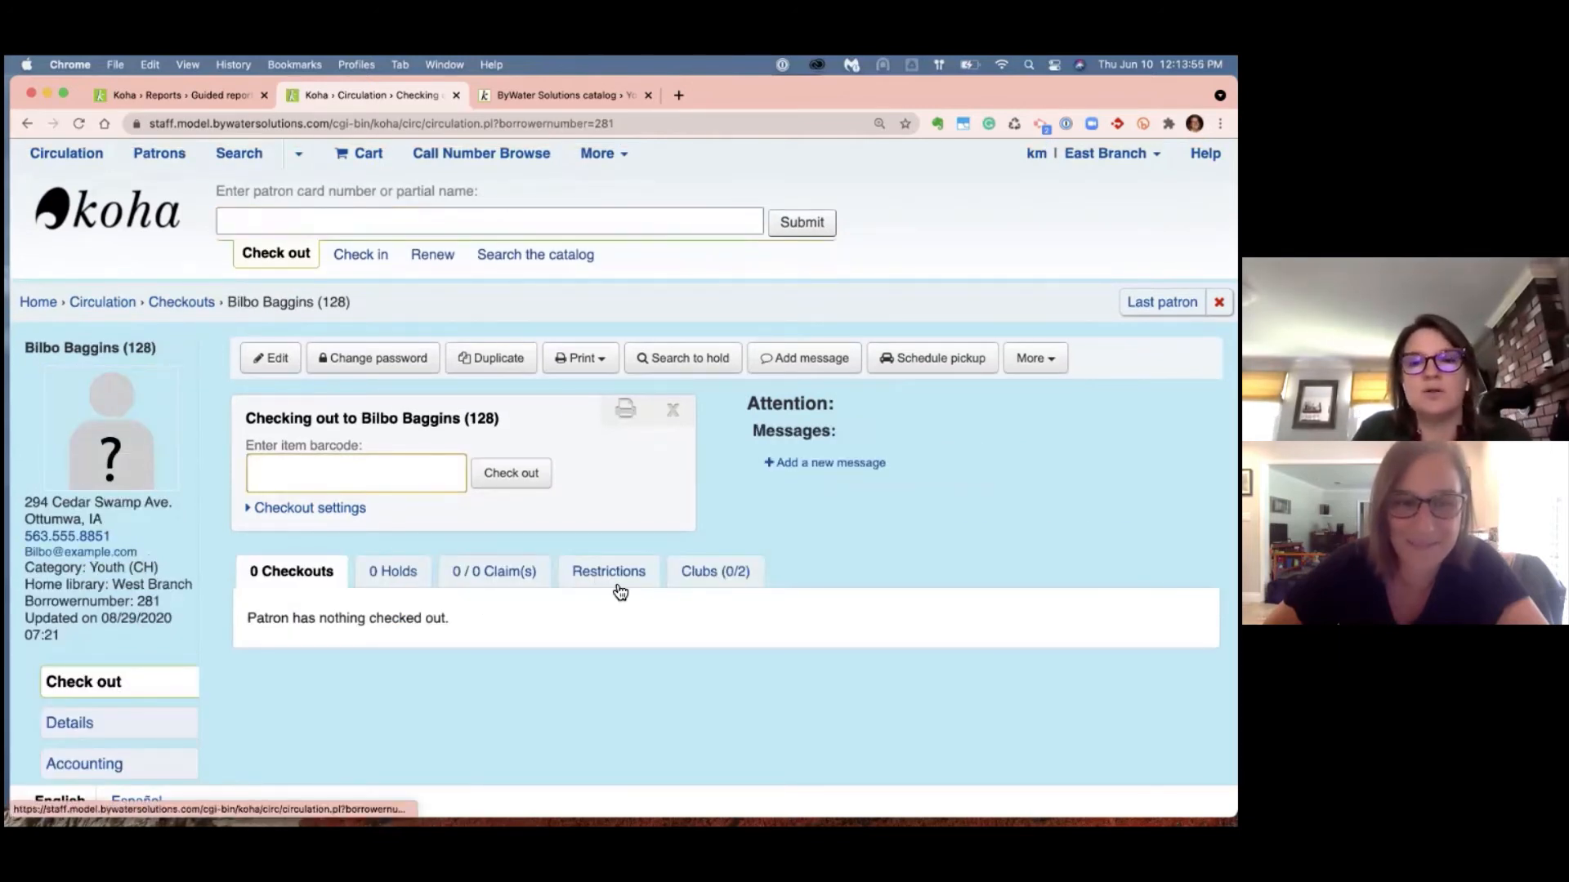
click(728, 573)
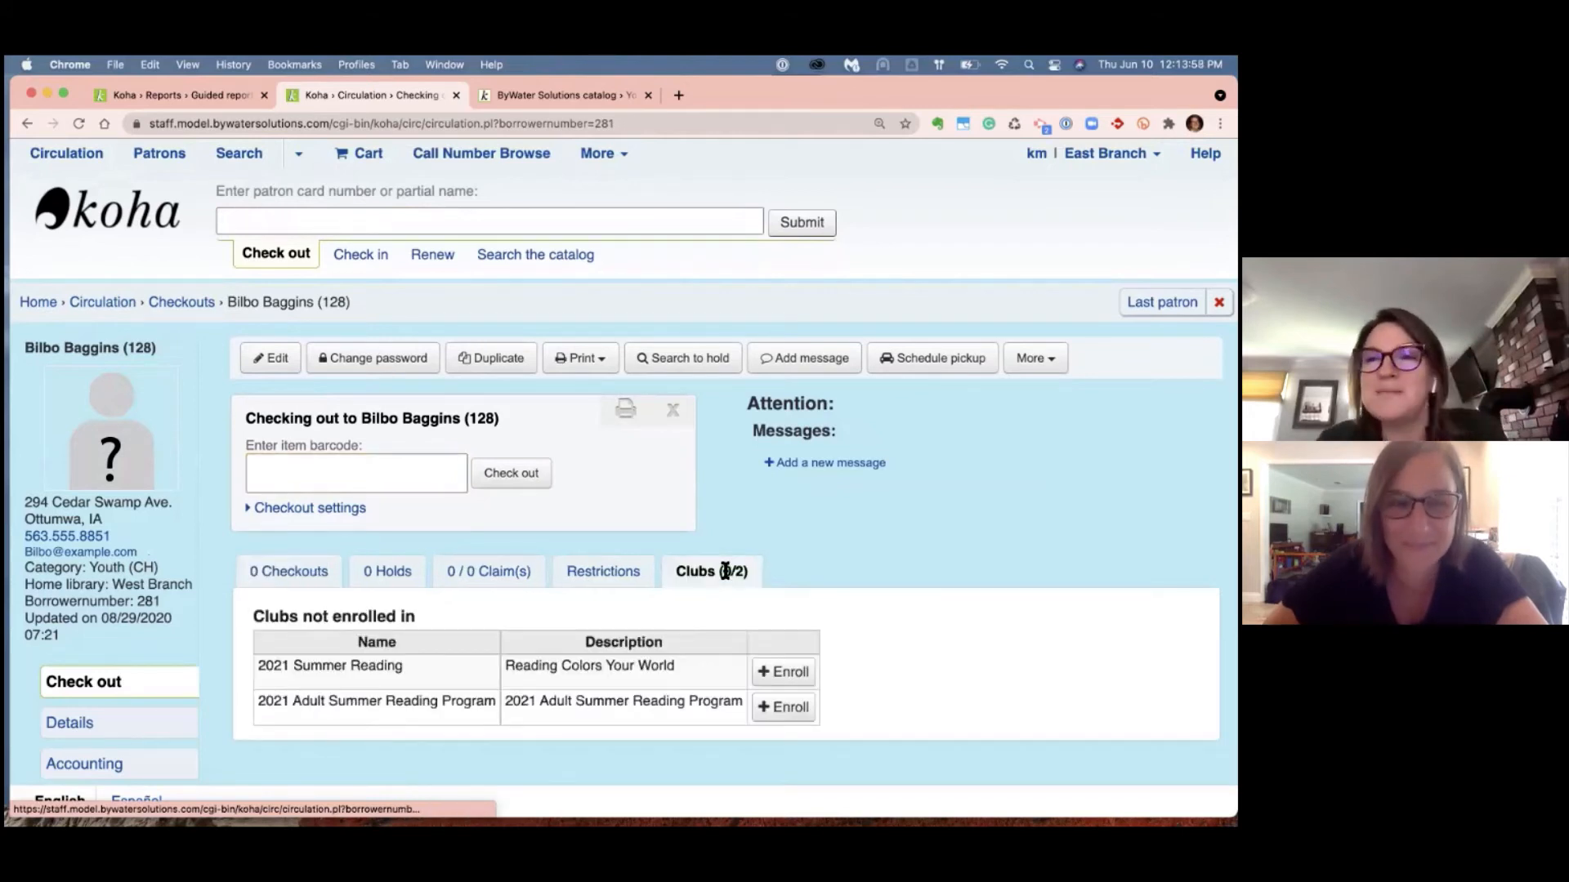
click(799, 678)
scroll(799, 678, down, 3)
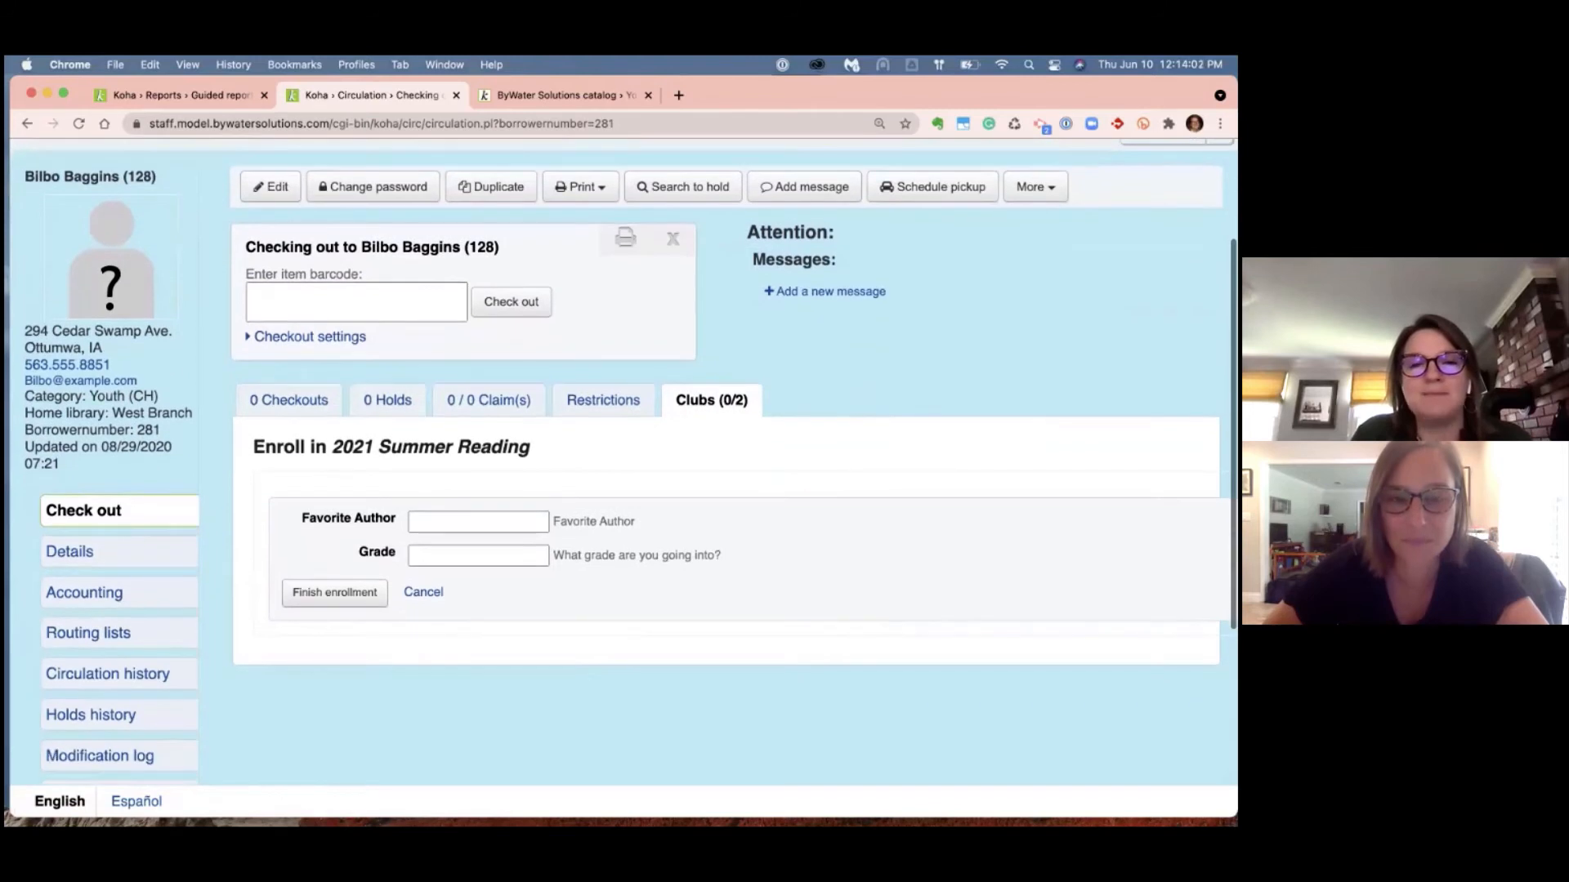
click(423, 592)
- Enroll the patron in the 2021 Adult Summer Reading Program with favorite author JR Tolkien and favorite genre Fantasy
click(776, 539)
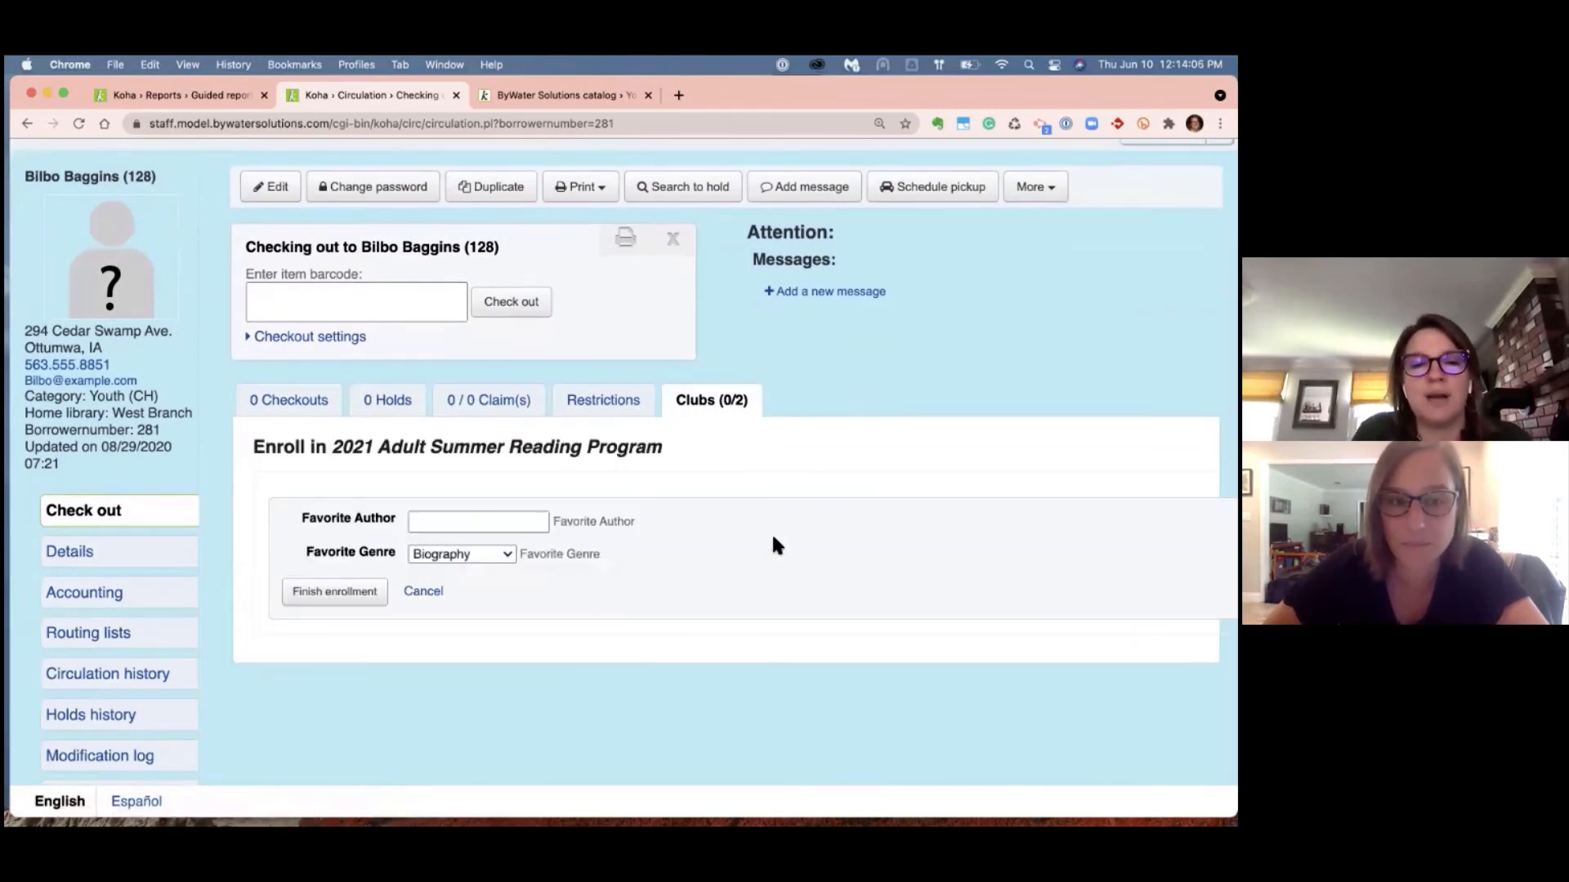
click(495, 549)
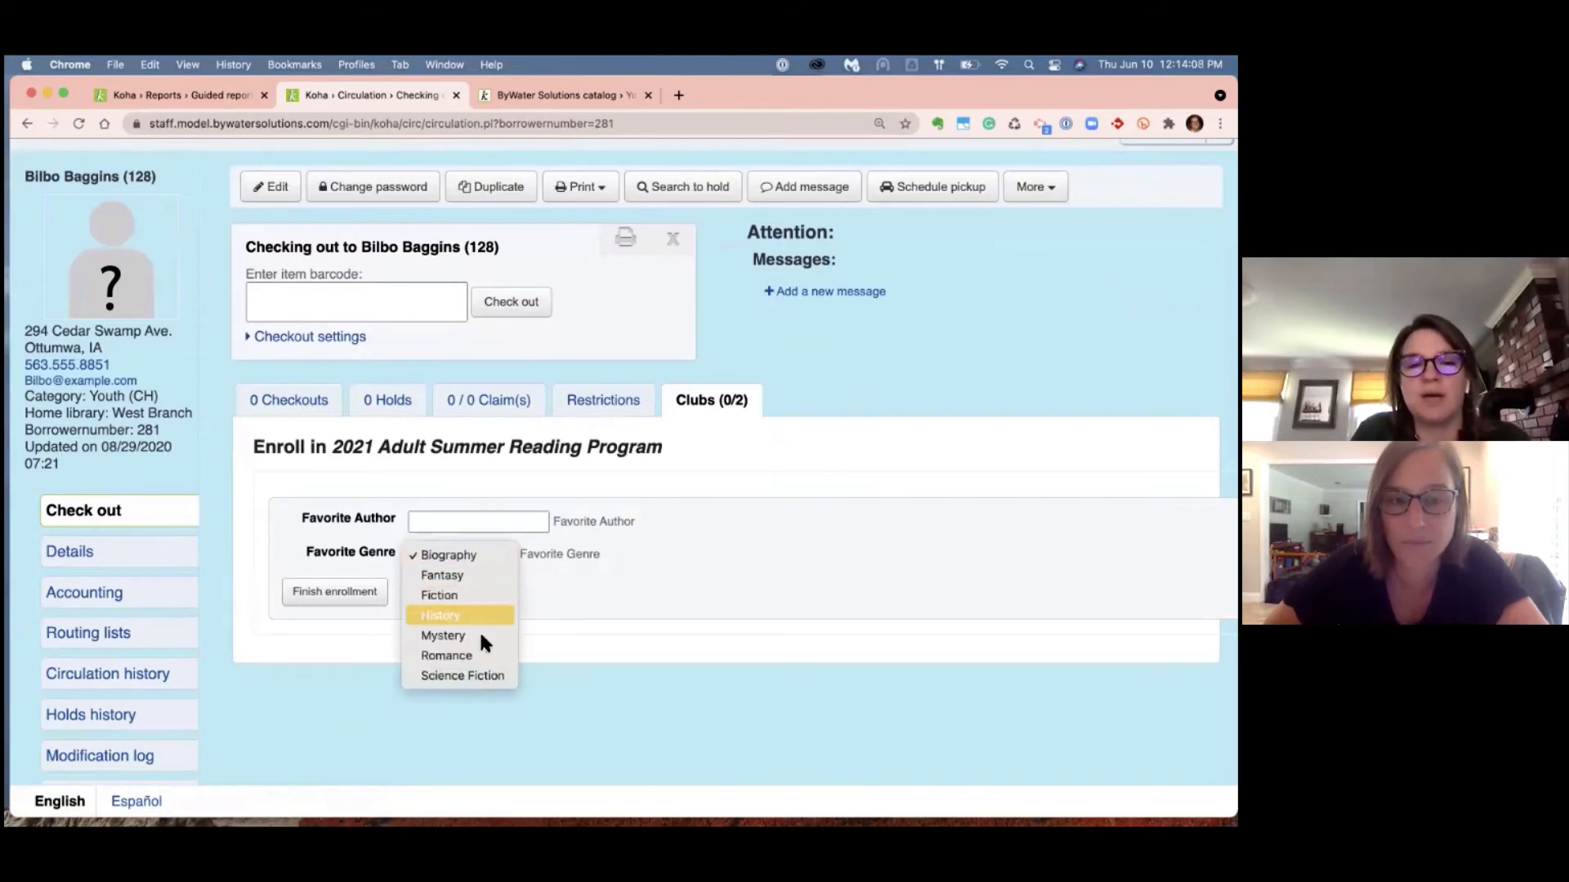
click(457, 575)
click(469, 520)
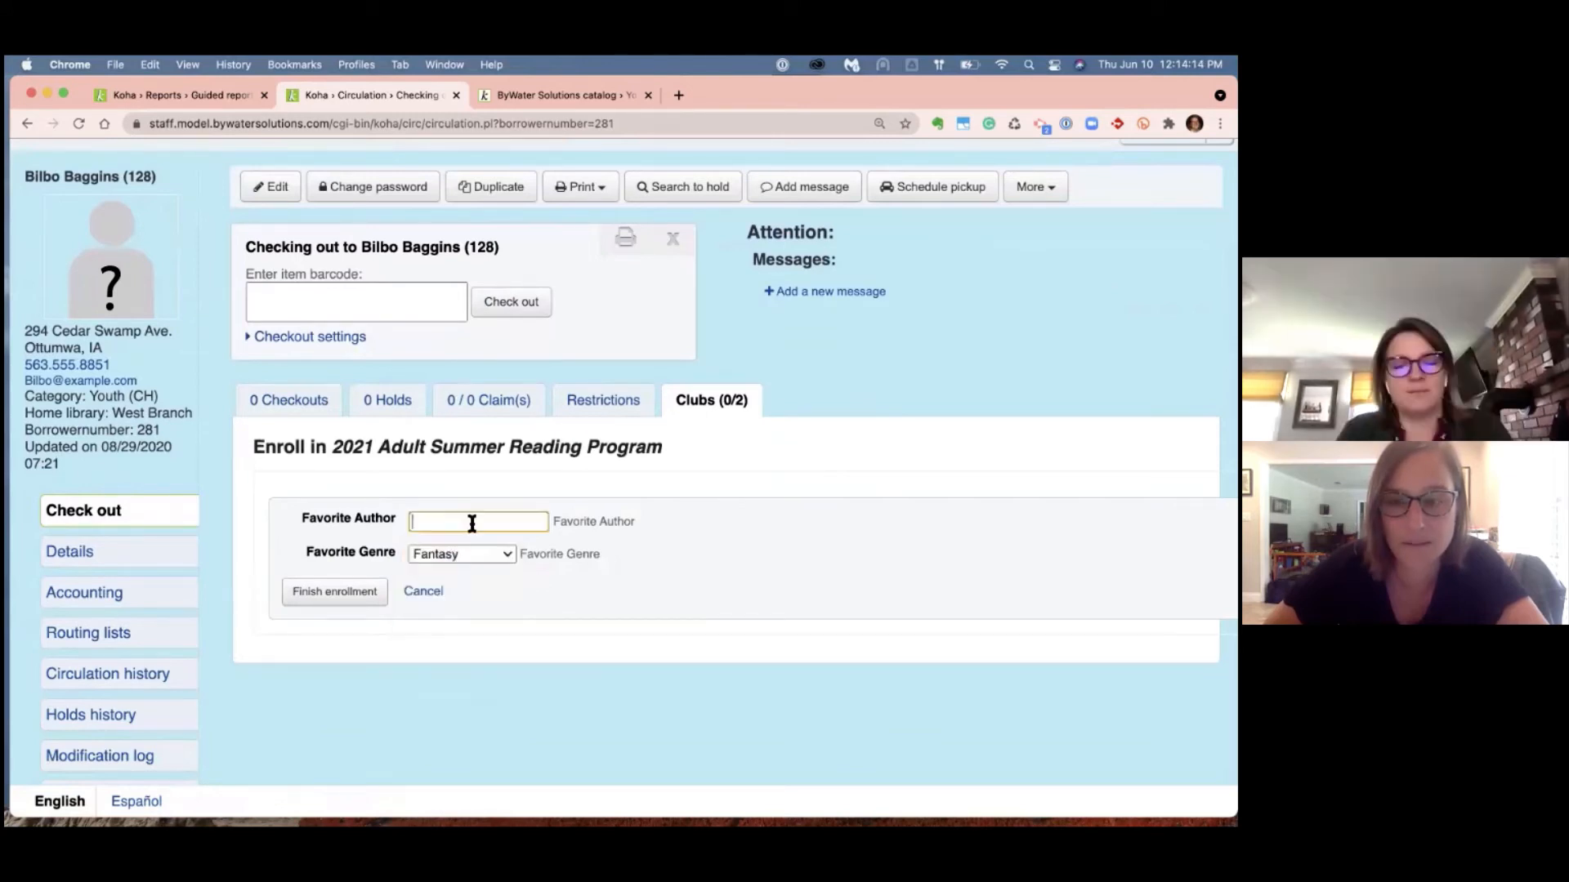
text(JR Tolkien)
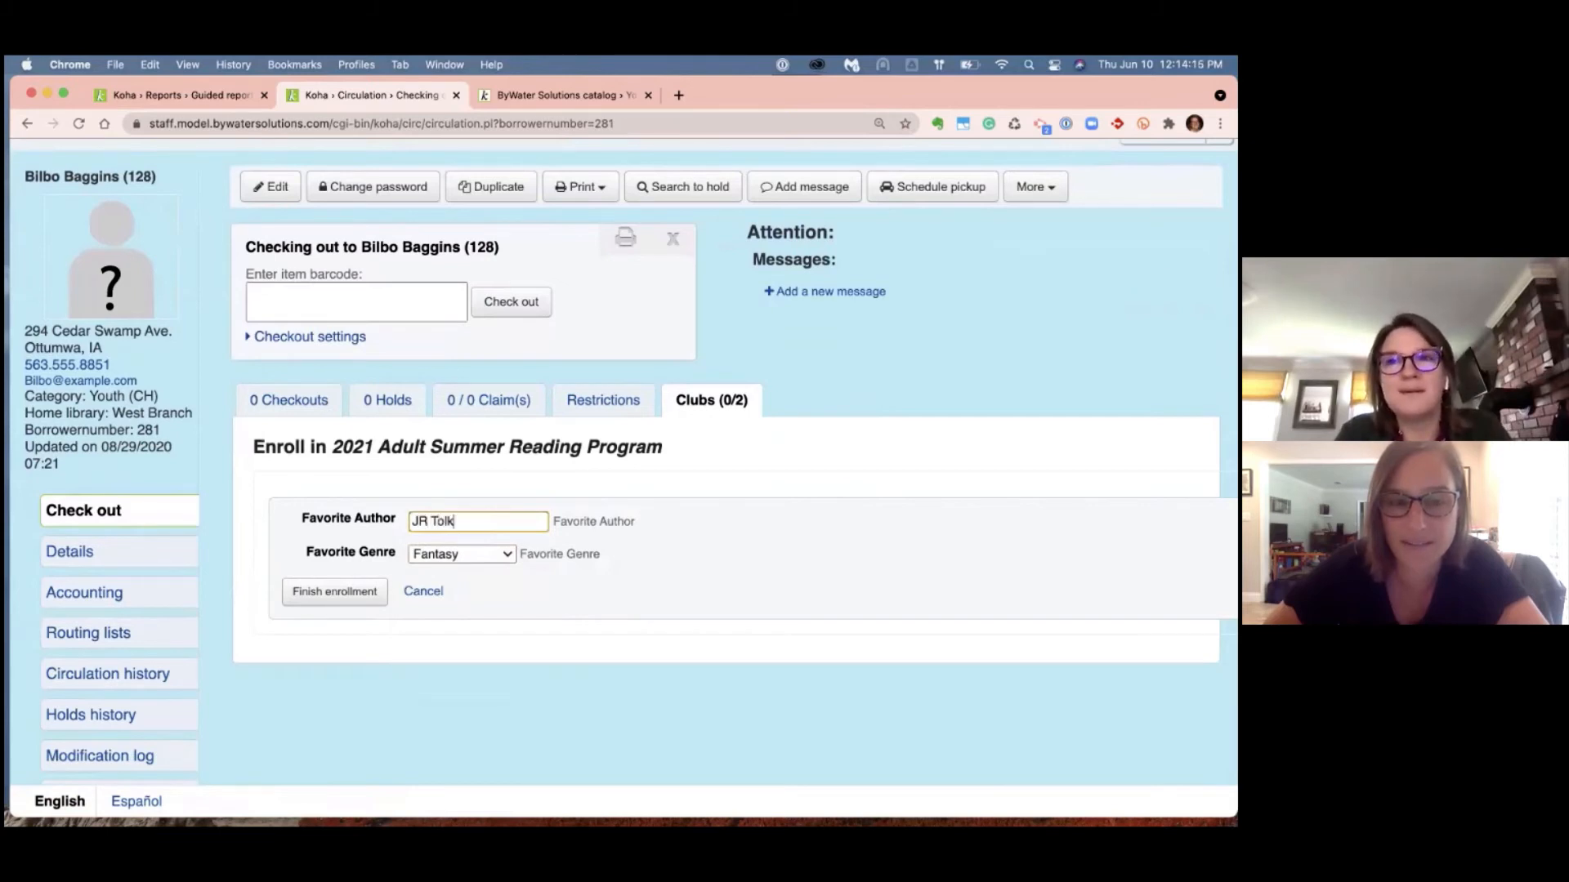
click(334, 591)
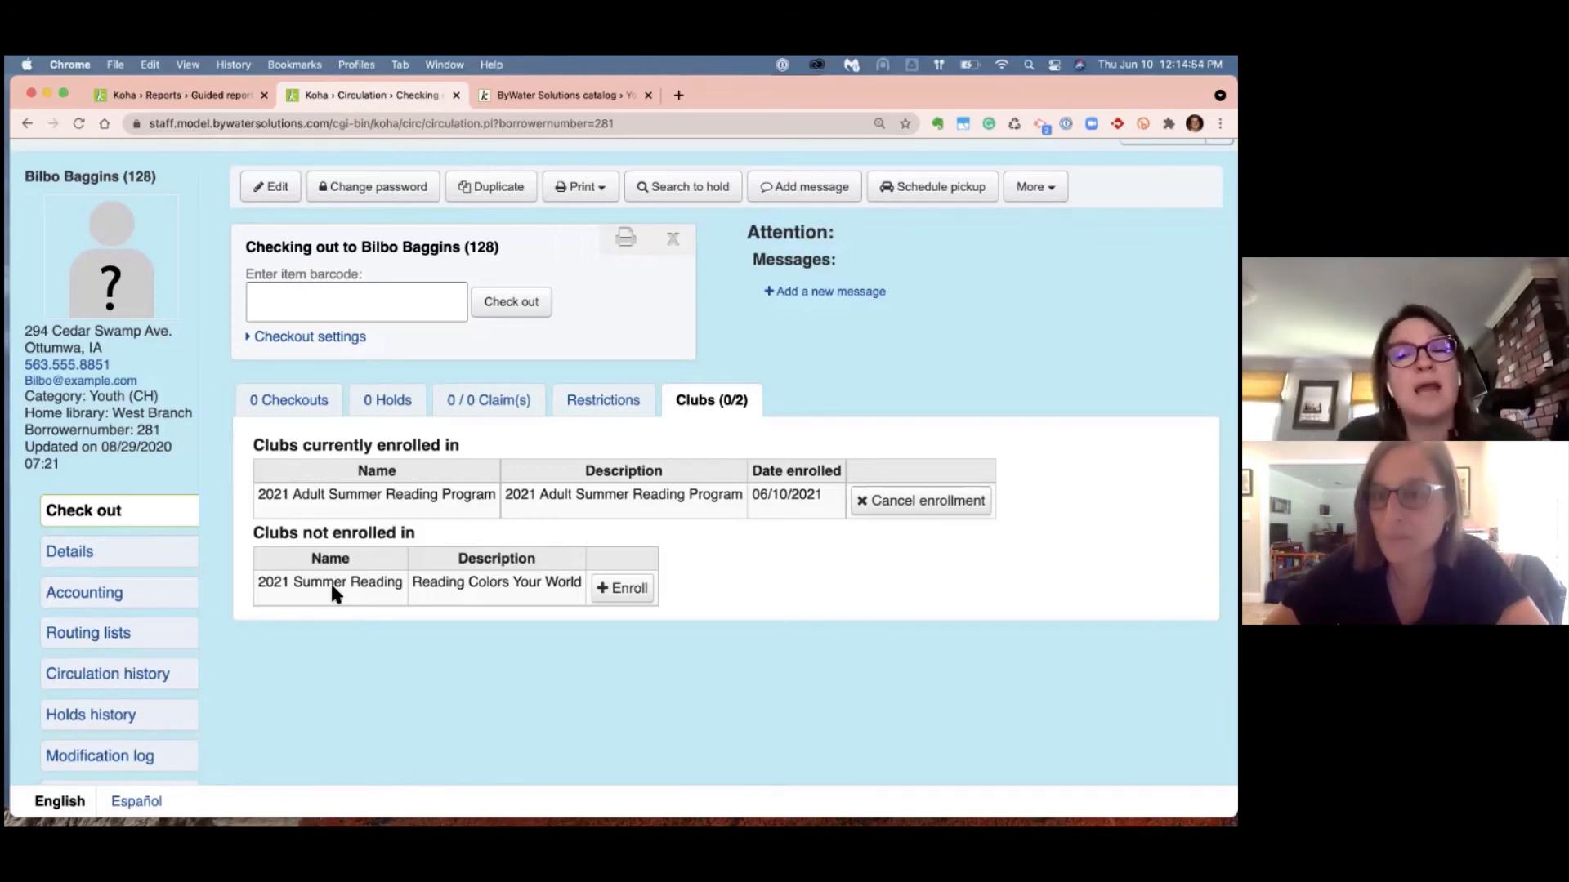
- Switch to the Enrollment Questions Answers for All Patrons in Club report and run it for club ID 3
click(200, 90)
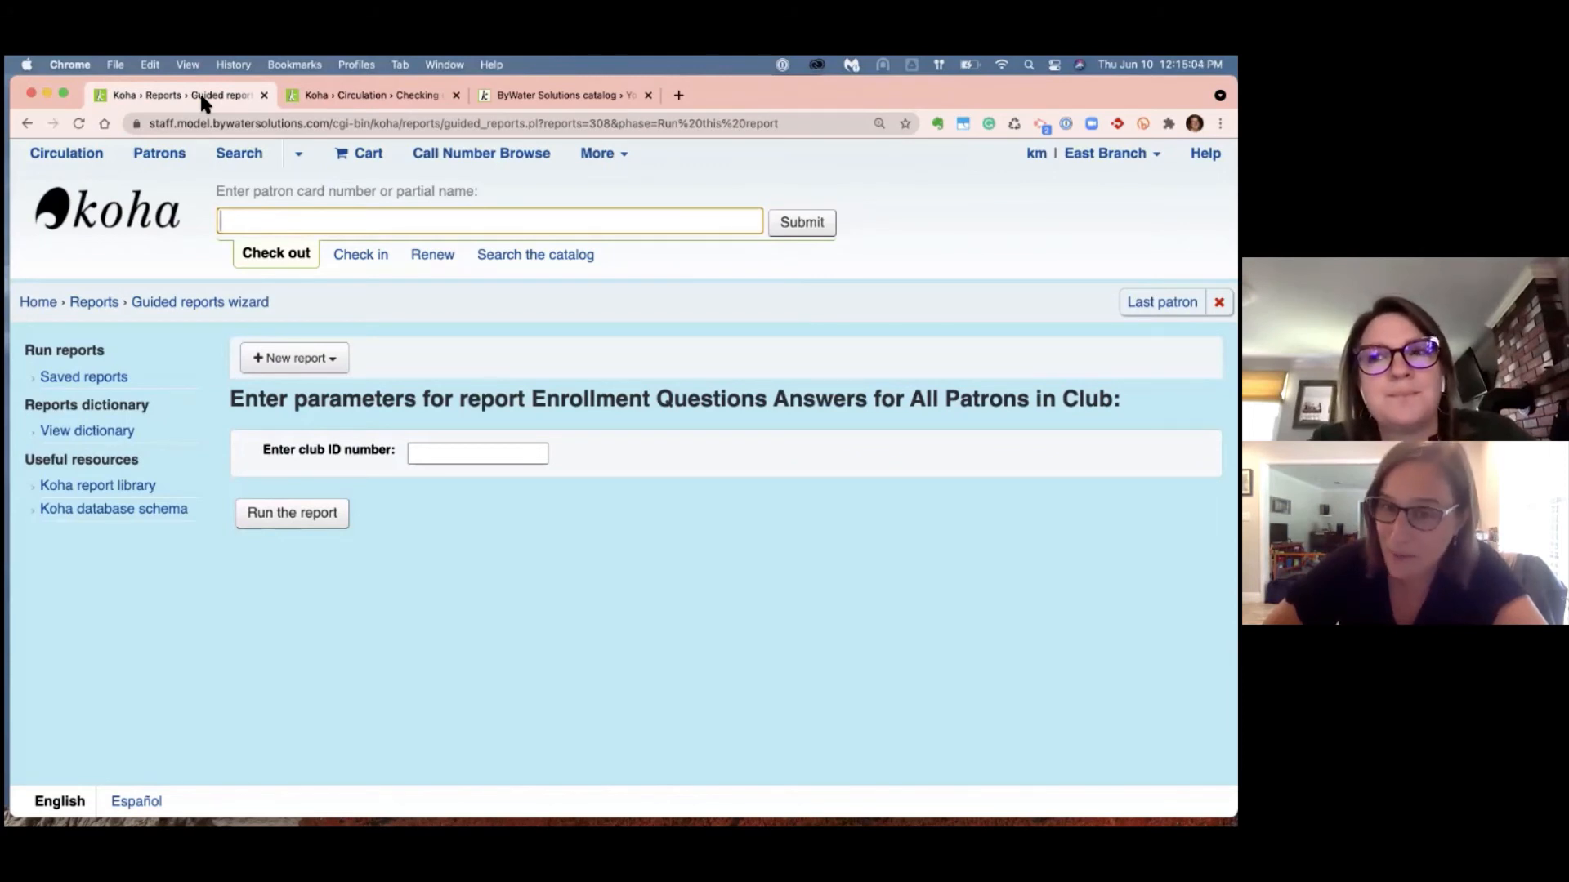
click(461, 450)
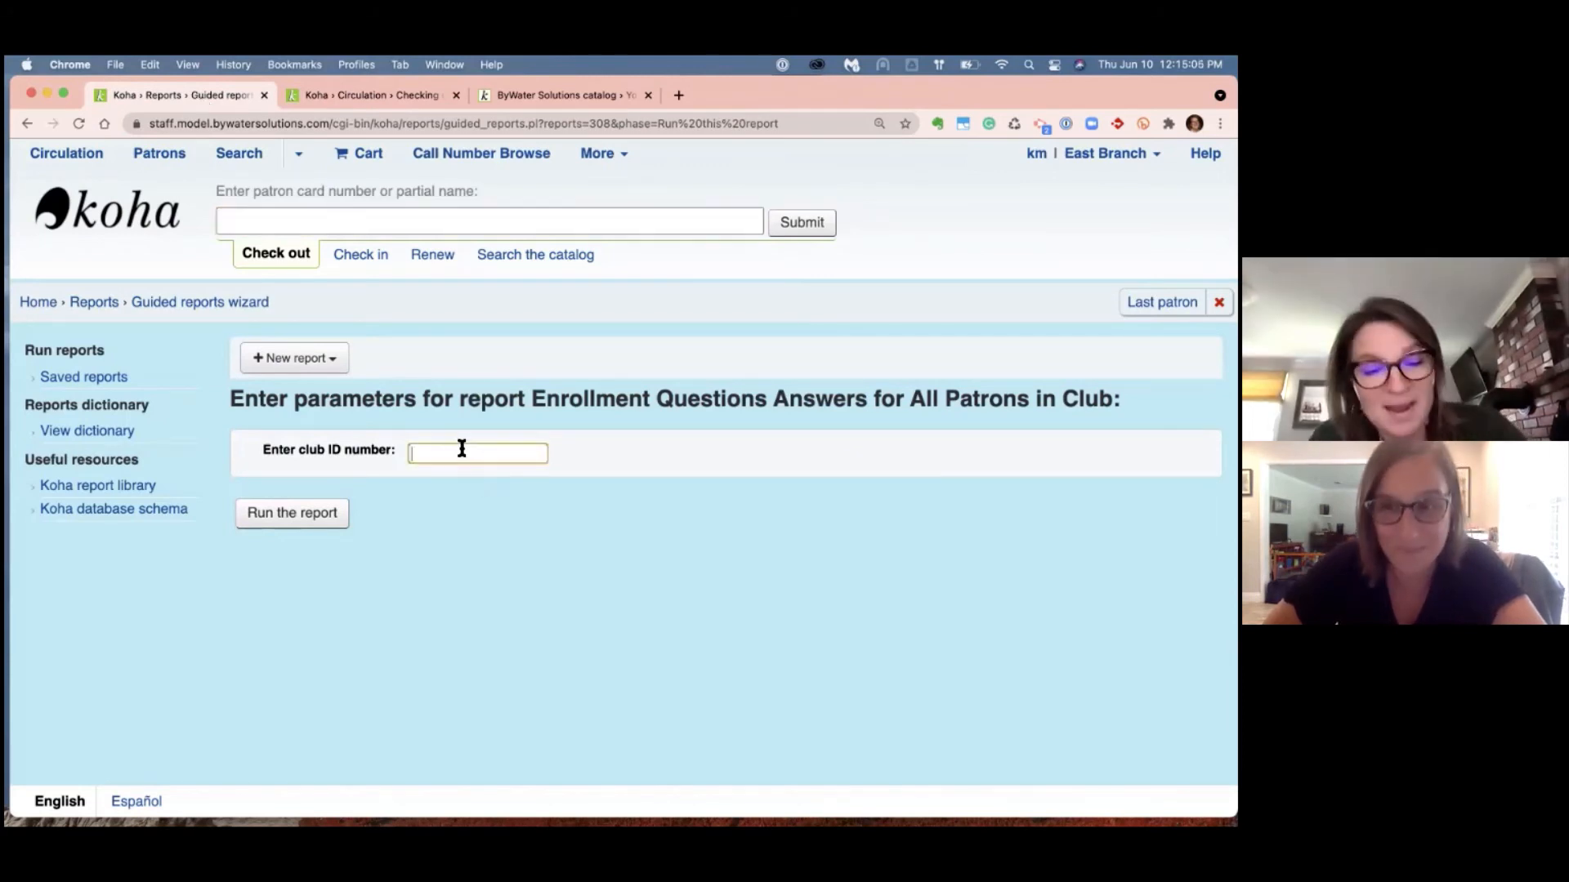
text(3)
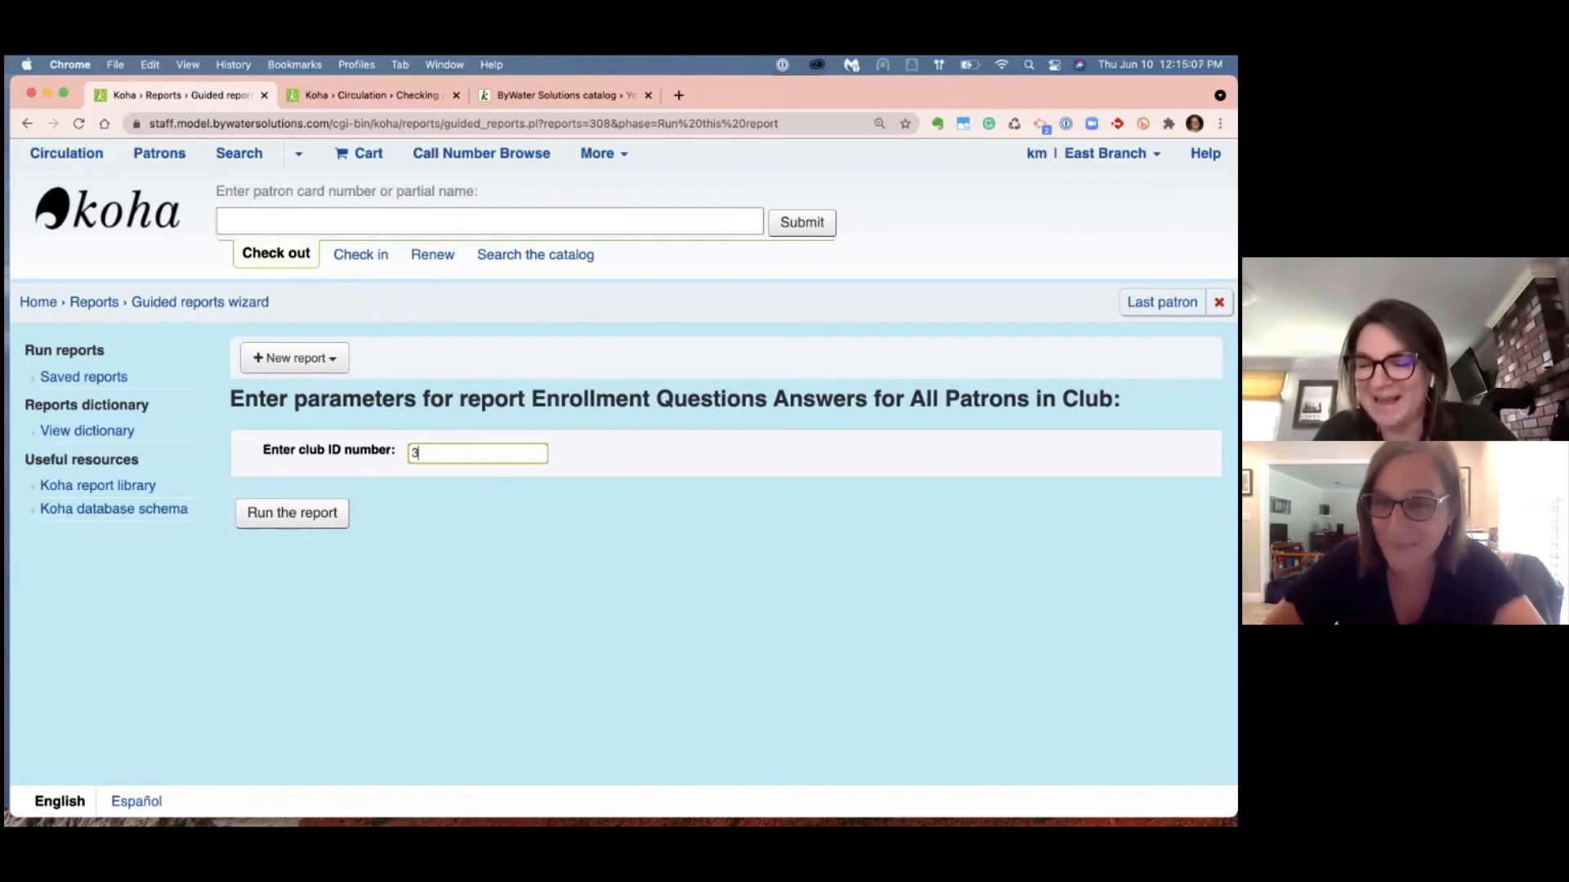
click(315, 512)
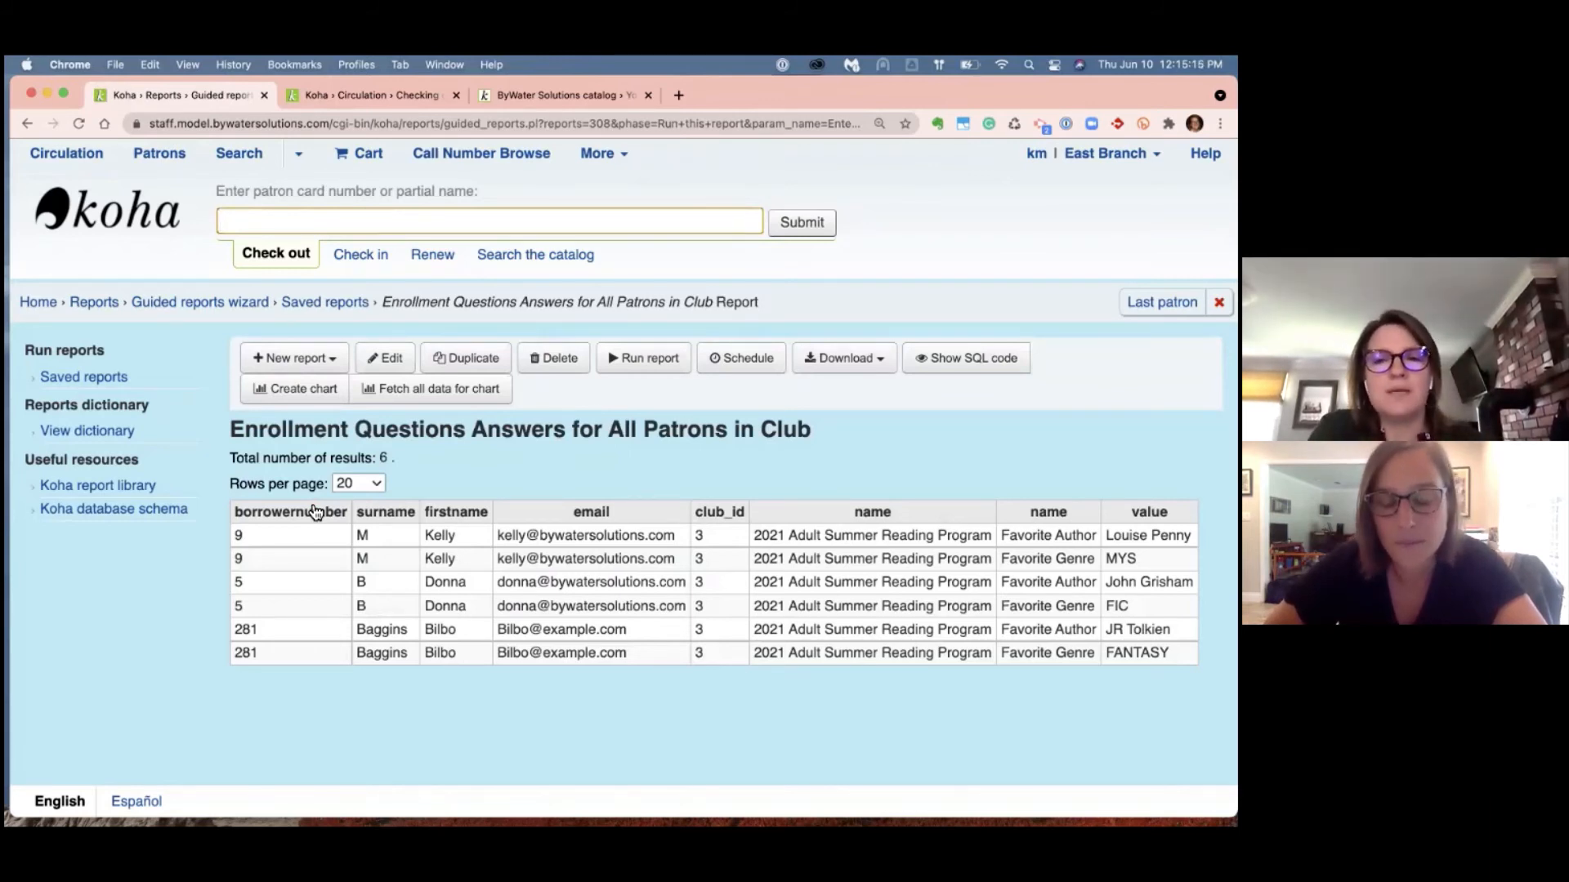
- Show the report's SQL code and highlight the club_enrollment_fields, club_enrollments and club_template_enrollment_fields tables it uses
click(945, 360)
scroll(812, 490, down, 5)
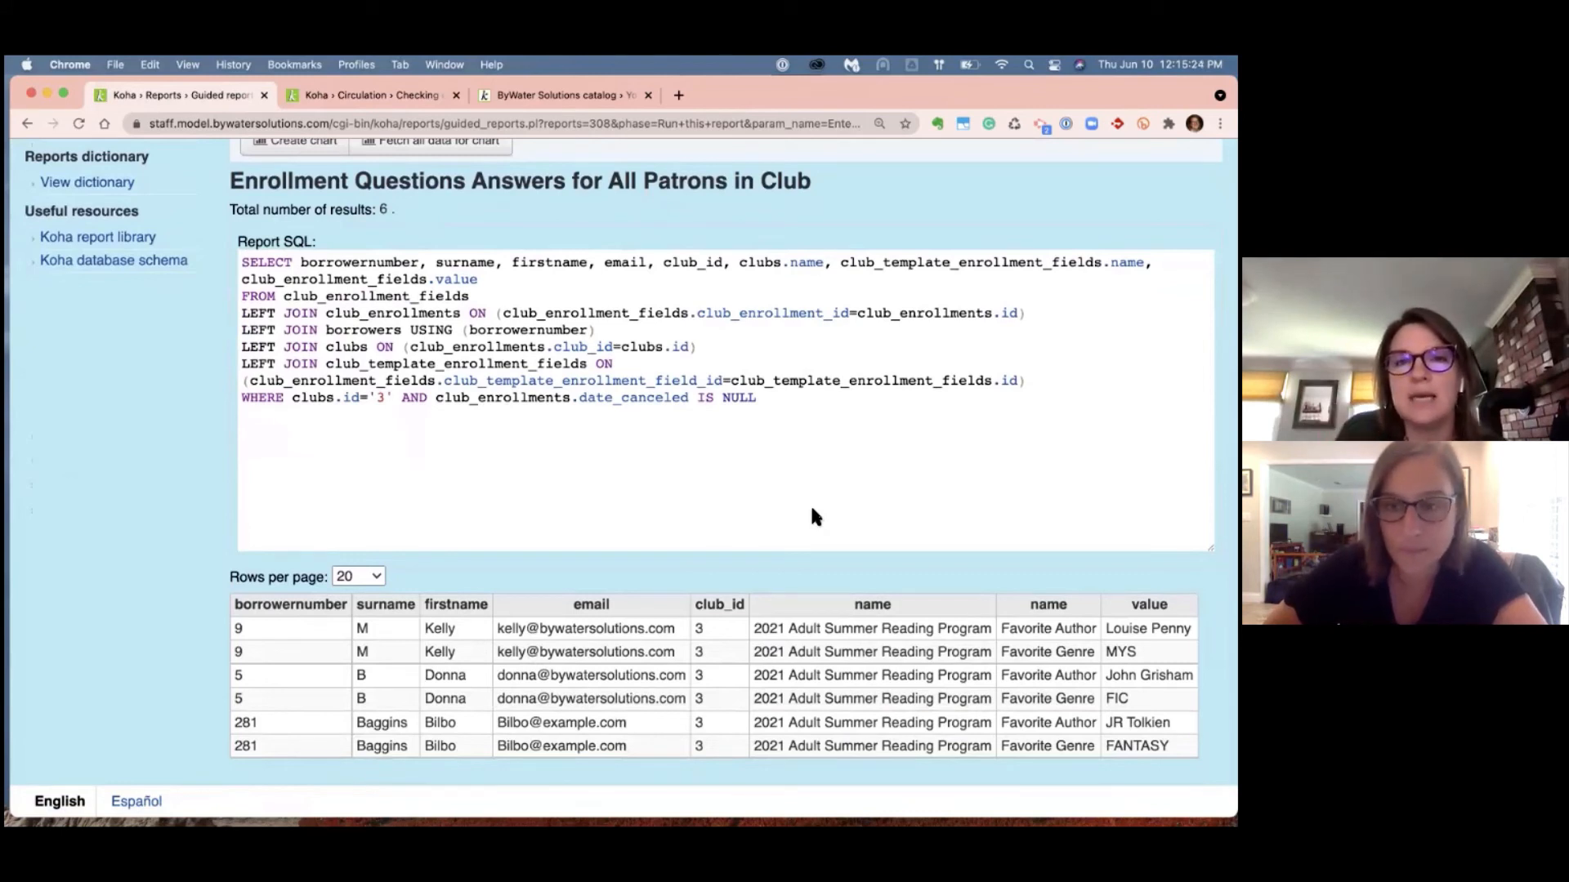
scroll(813, 513, down, 1)
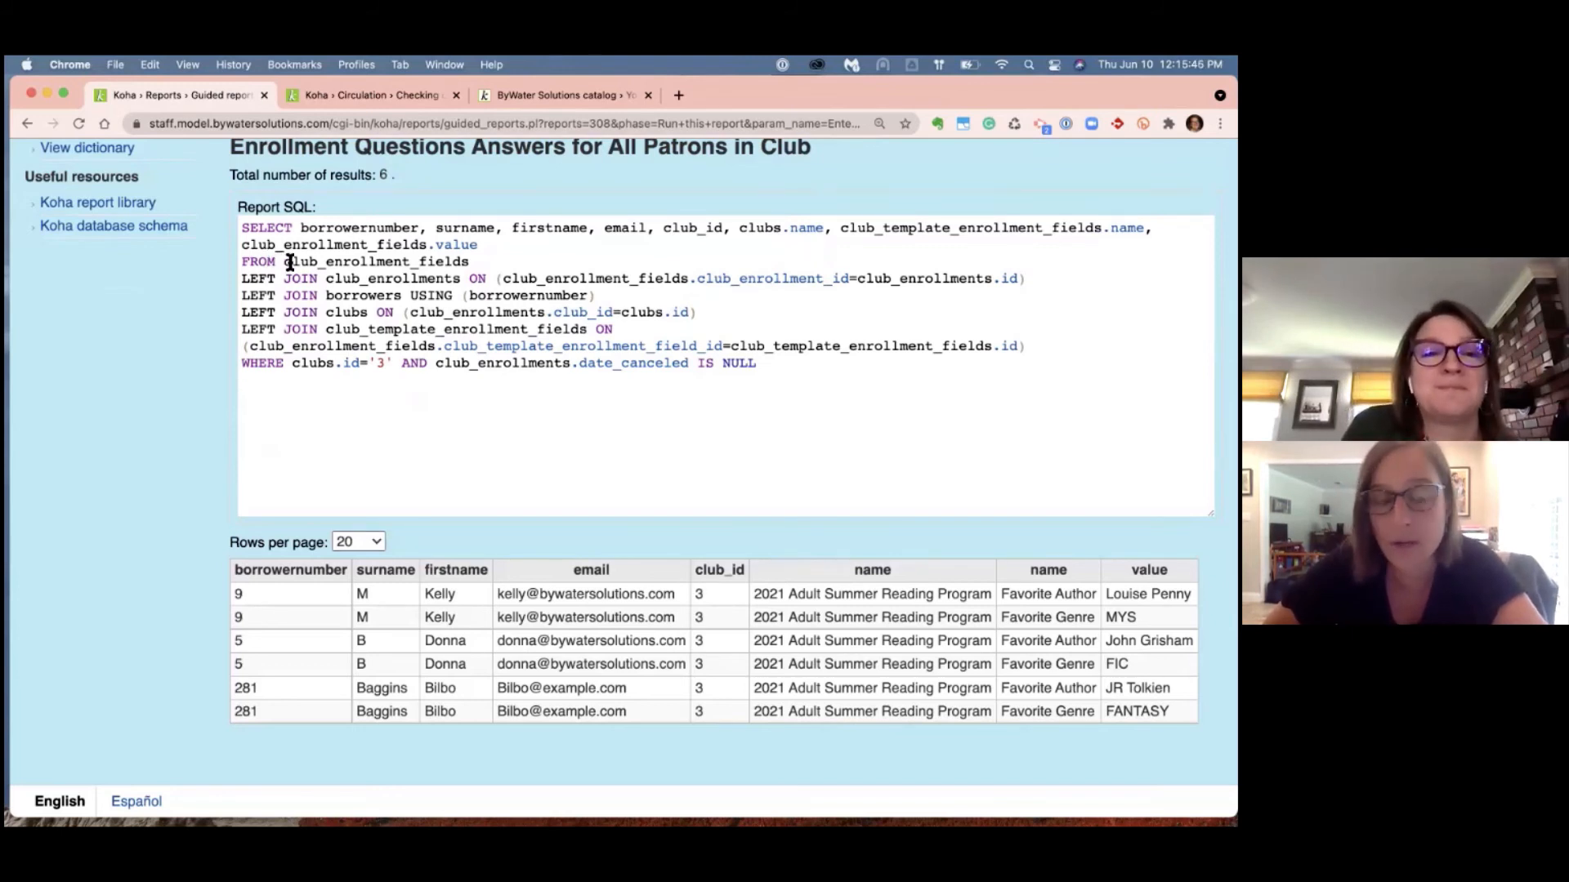
drag(283, 262, 474, 270)
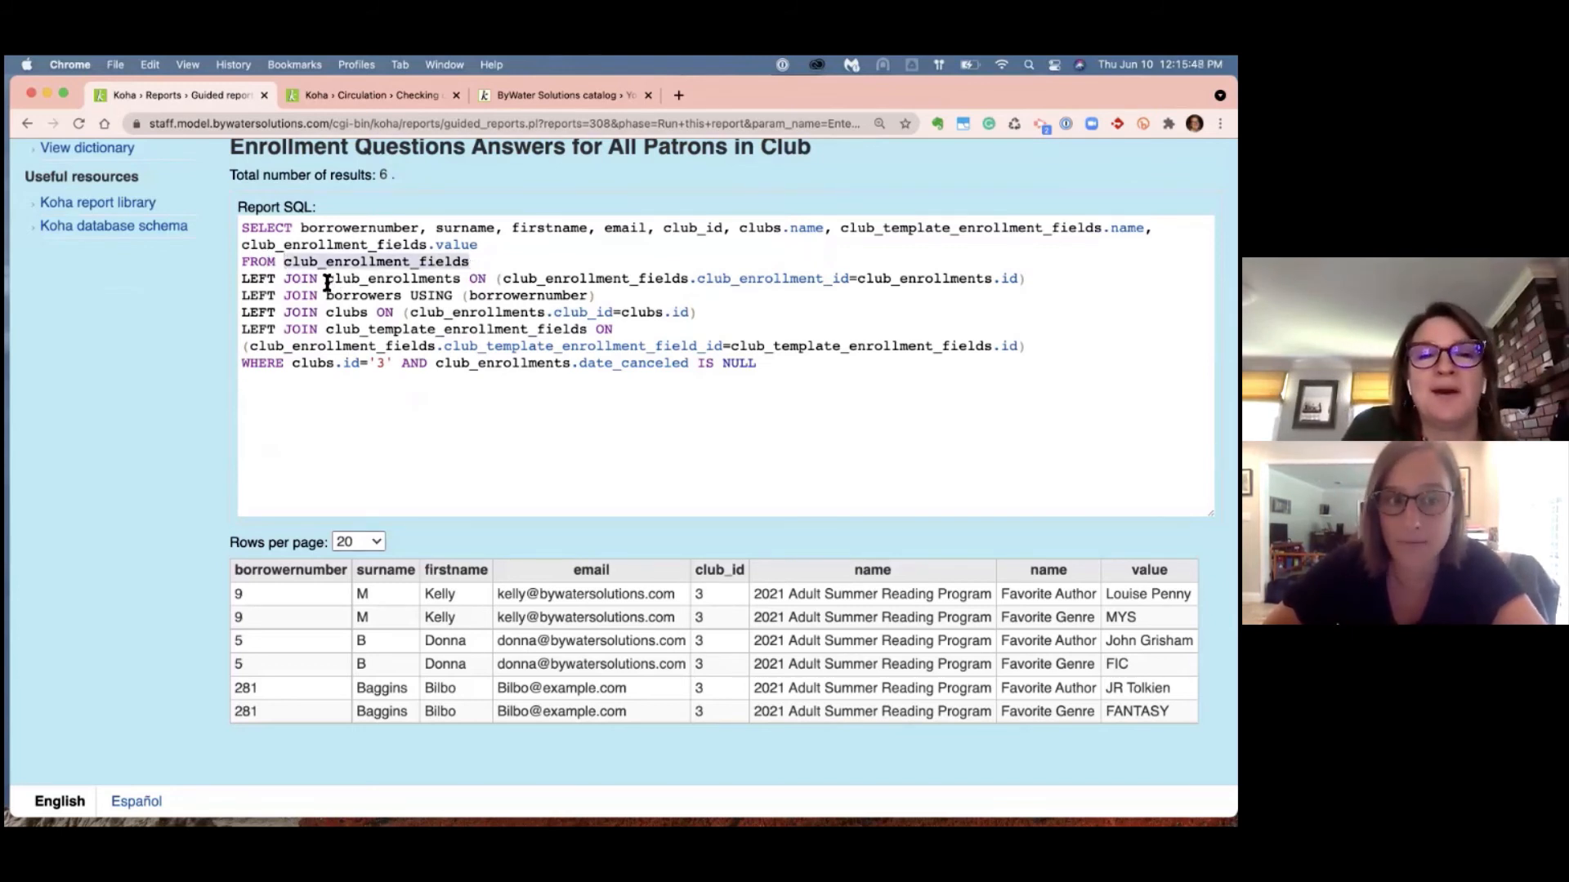
drag(326, 279, 462, 279)
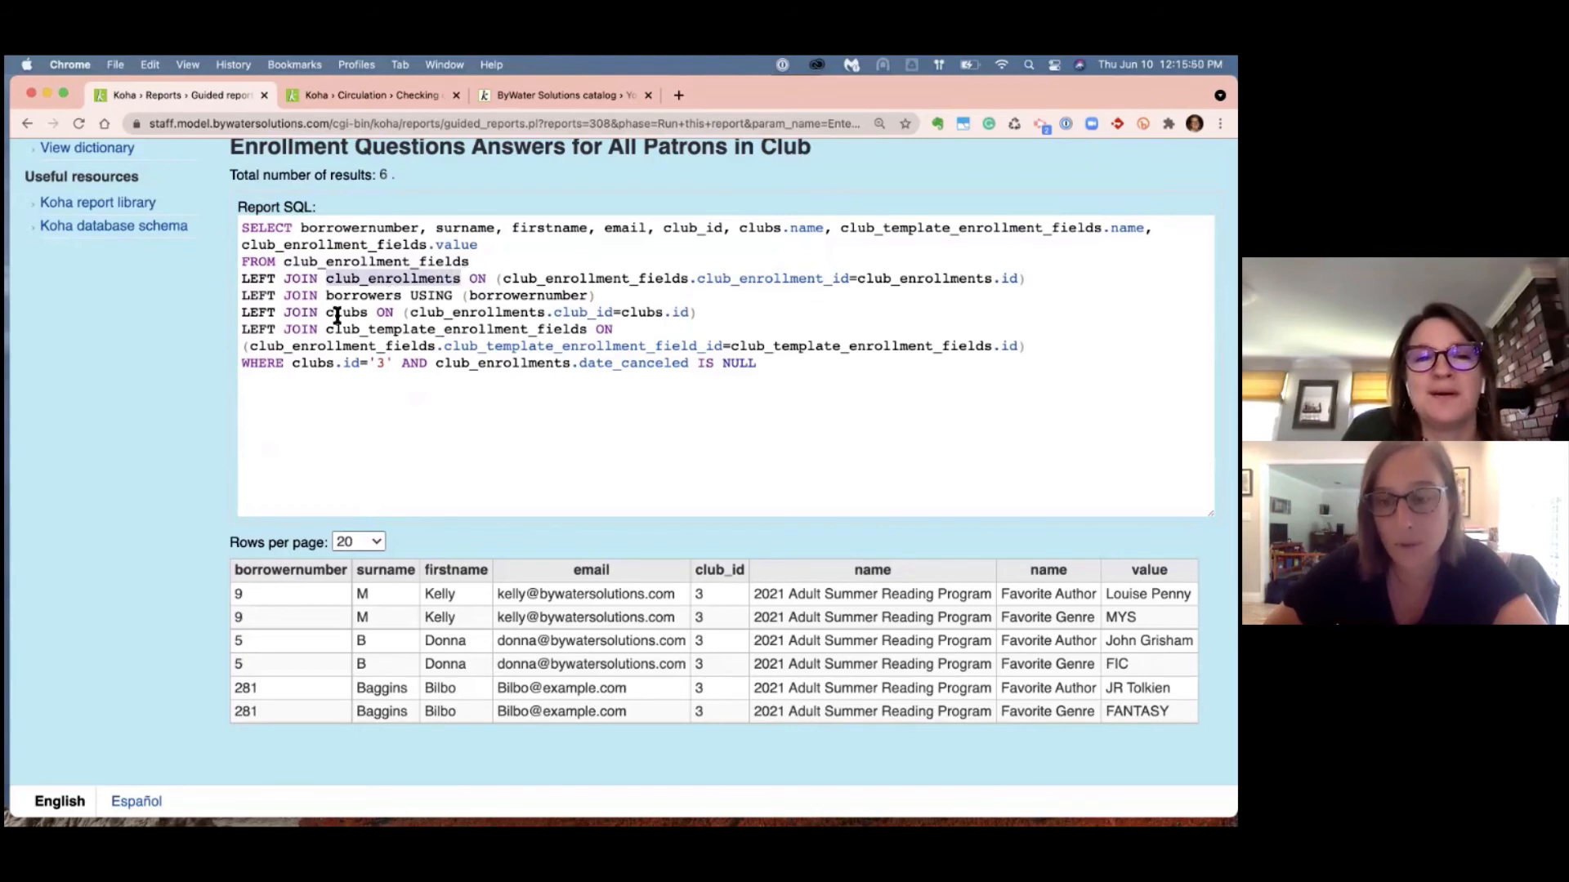
drag(327, 314, 584, 334)
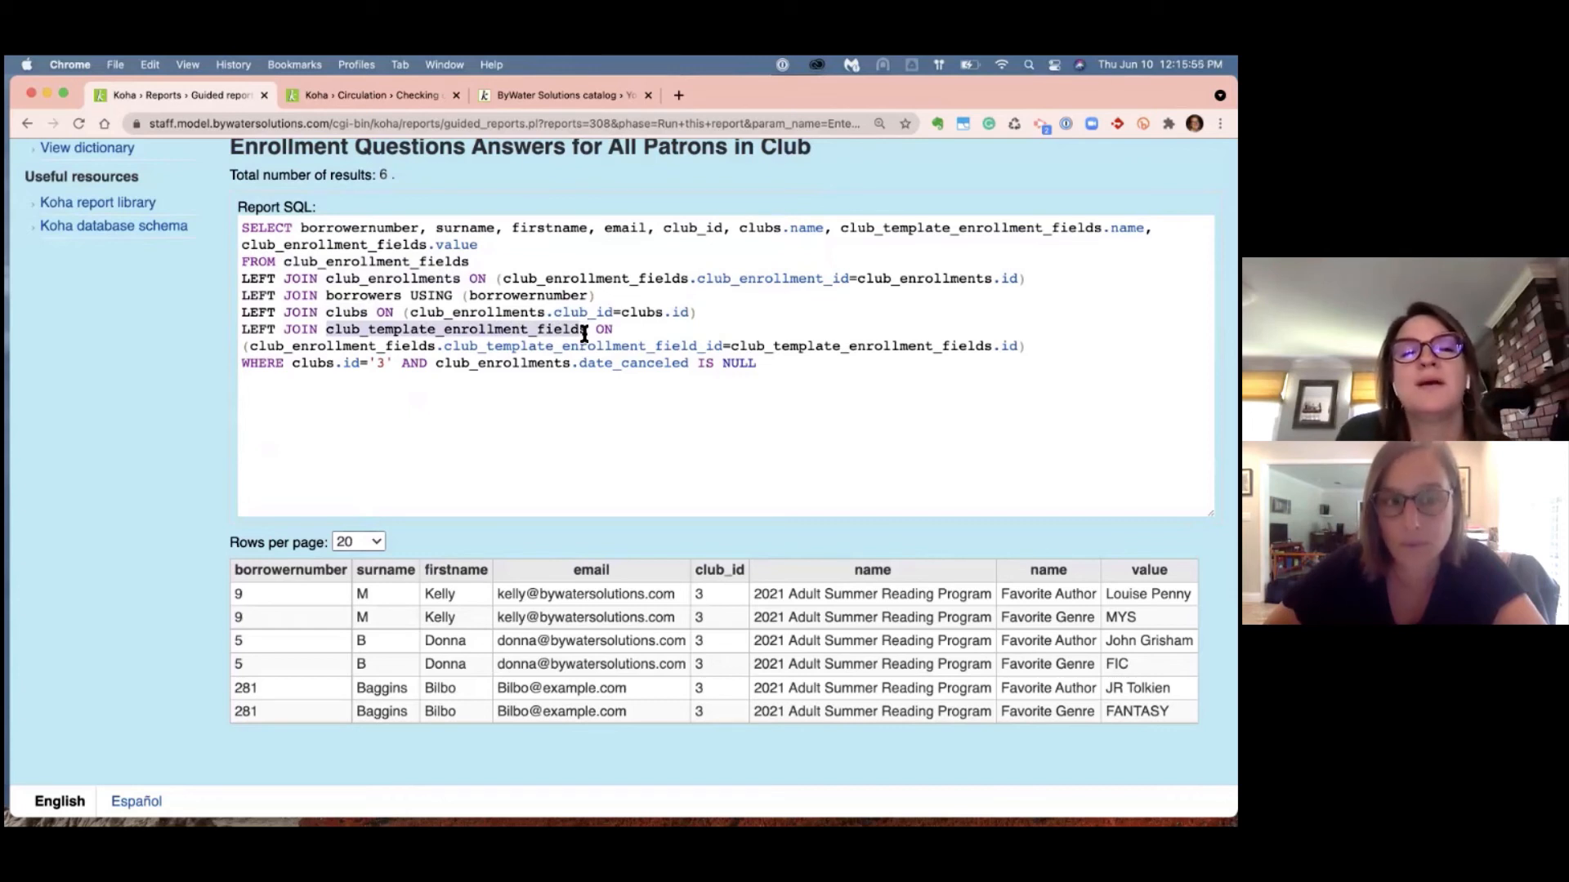